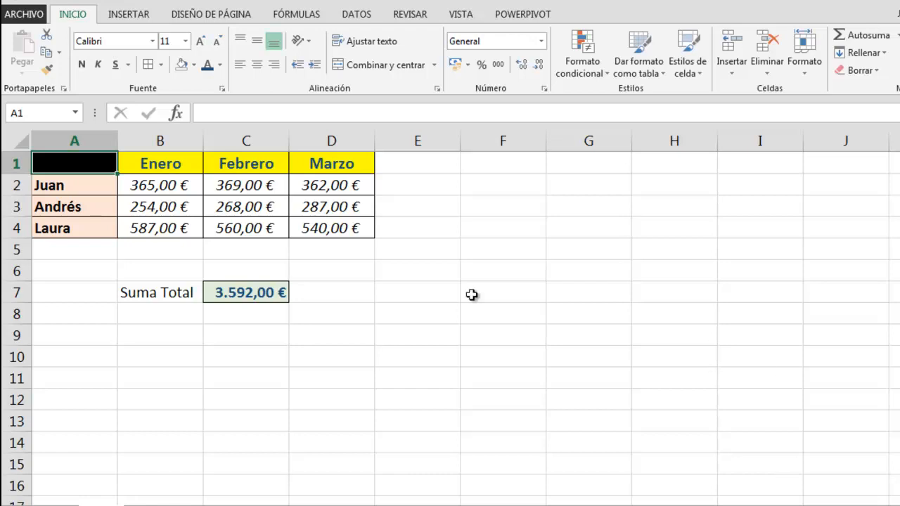
Step: Copy the range A1:D7 and paste it with its formatting and formulas starting at cell F1
{"action": "left_click_drag", "start_coordinate": [100, 161], "coordinate": [305, 294]}
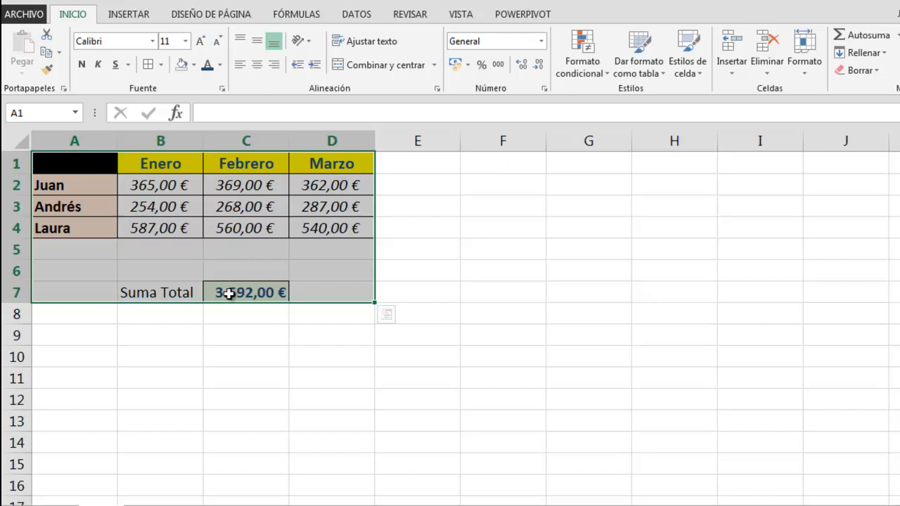
{"action": "left_click", "coordinate": [47, 55]}
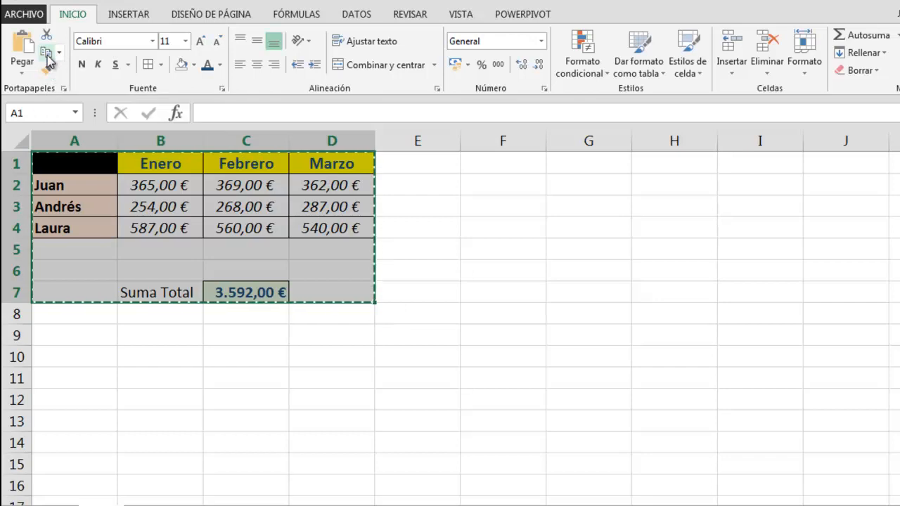
{"action": "left_click", "coordinate": [520, 169]}
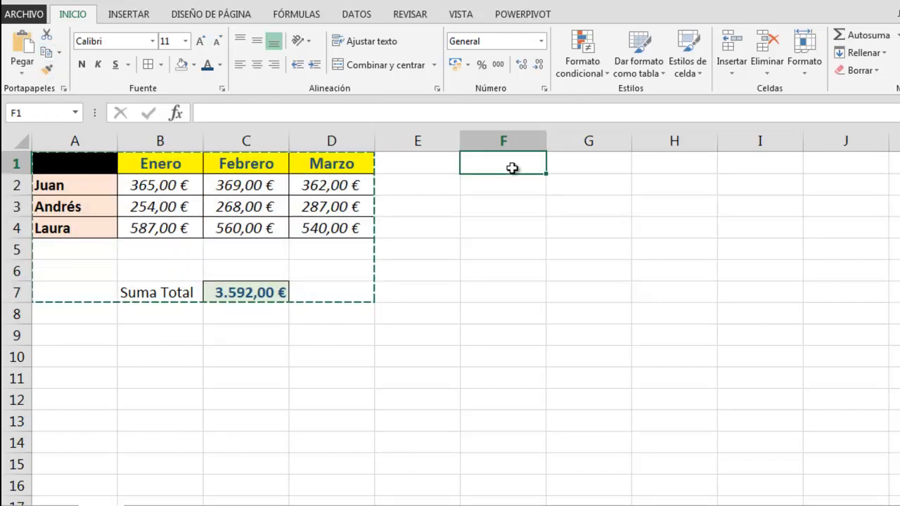
{"action": "left_click", "coordinate": [23, 42]}
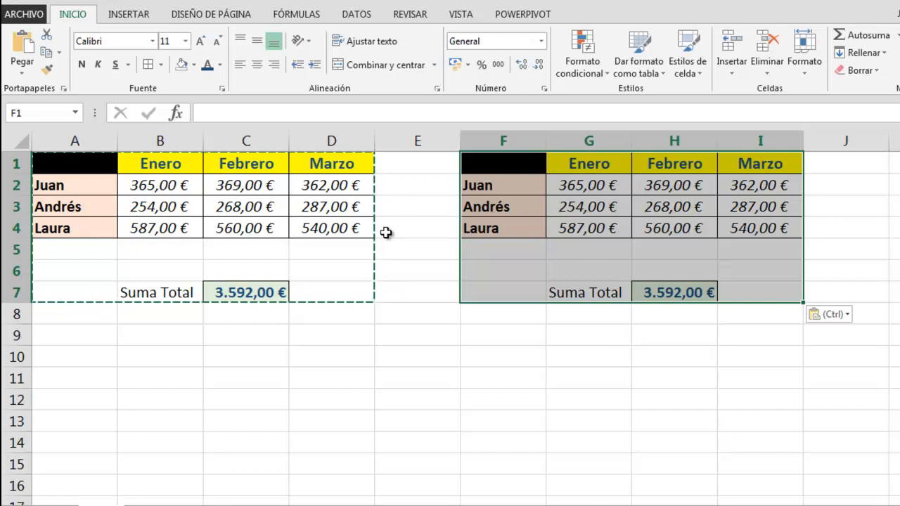
Step: Paste two more copies of the copied range, one starting at F10 and one at A10
{"action": "left_click", "coordinate": [485, 362]}
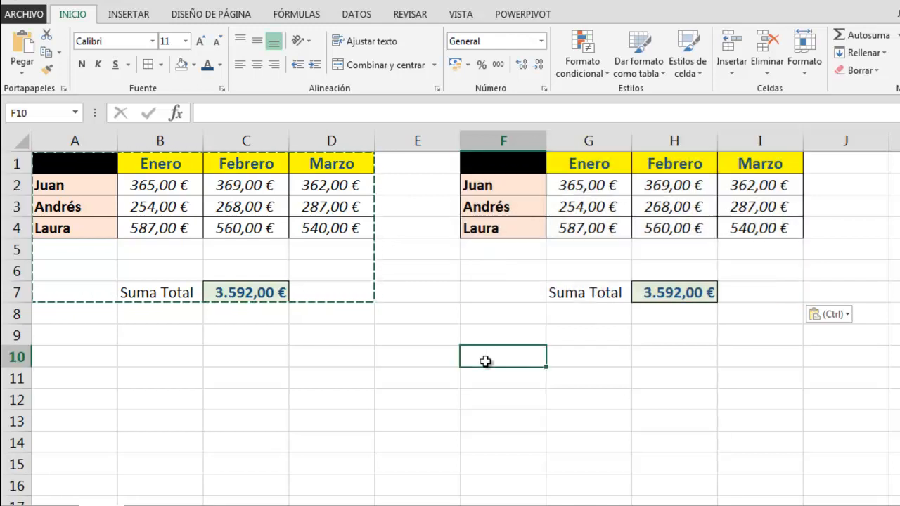
{"action": "left_click", "coordinate": [22, 44]}
{"action": "left_click", "coordinate": [61, 361]}
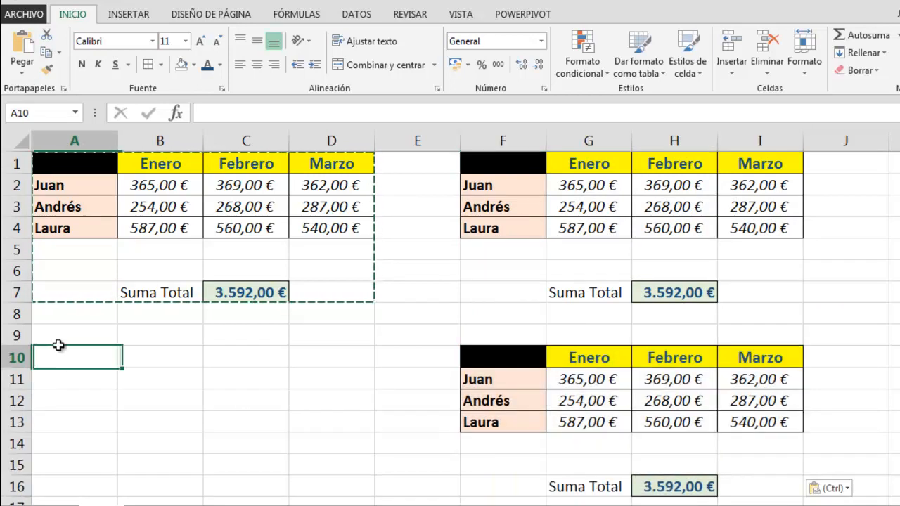
{"action": "left_click", "coordinate": [21, 44]}
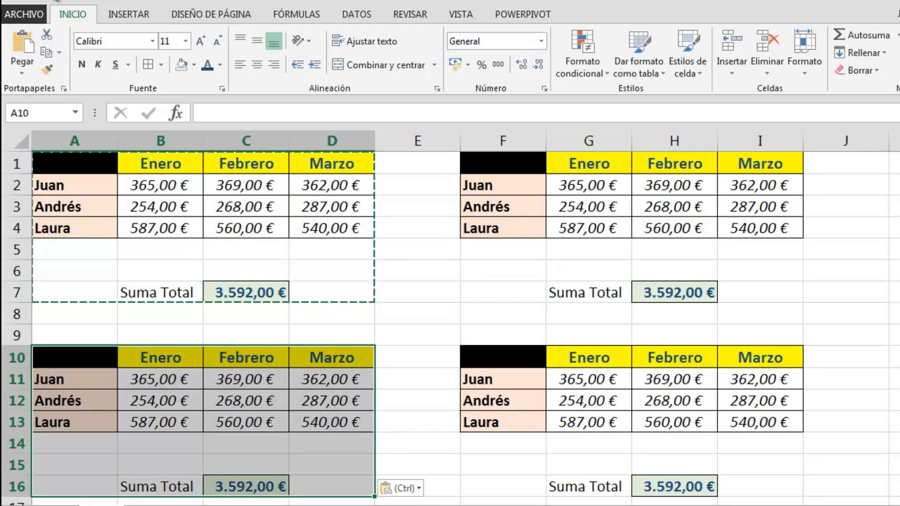
Step: Undo all three pastes of the copied table
{"action": "key", "text": "ctrl+z"}
{"action": "key", "text": "ctrl+z"}
{"action": "key", "text": "ctrl+z"}
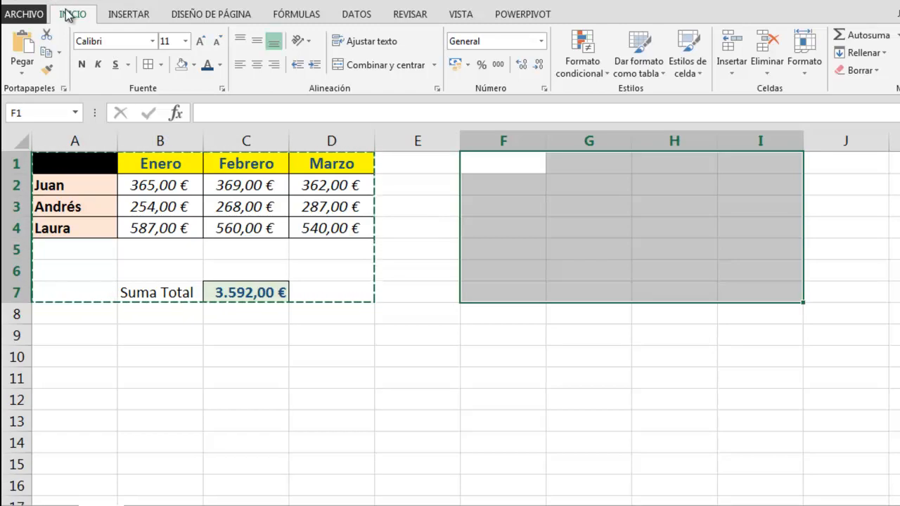
Step: Paste the copied range again starting at F1 and end copy mode
{"action": "left_click", "coordinate": [23, 42]}
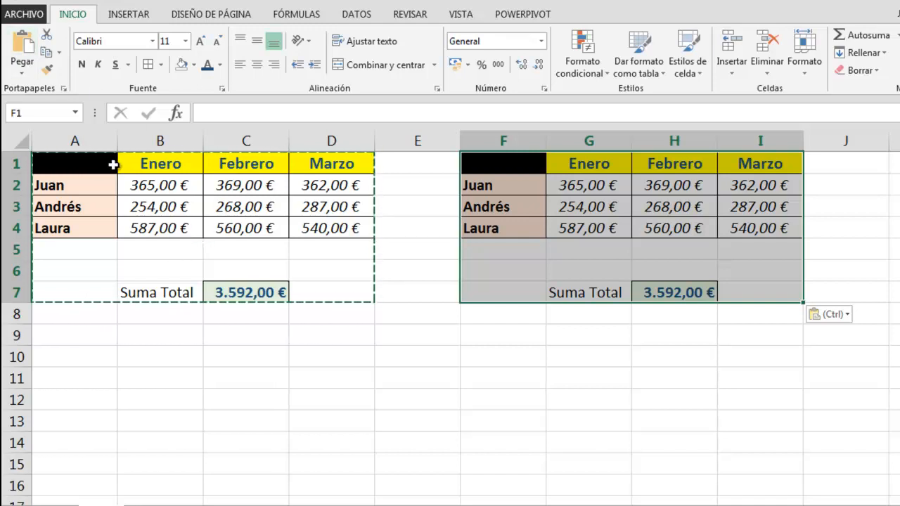
{"action": "key", "text": "Escape"}
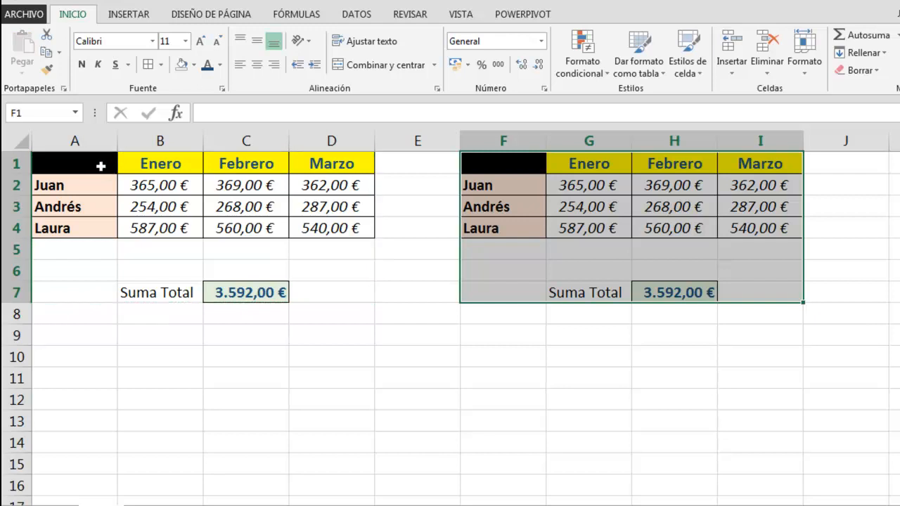
{"action": "left_click_drag", "start_coordinate": [90, 169], "coordinate": [93, 252]}
{"action": "left_click_drag", "start_coordinate": [125, 167], "coordinate": [356, 233]}
{"action": "left_click", "coordinate": [70, 284]}
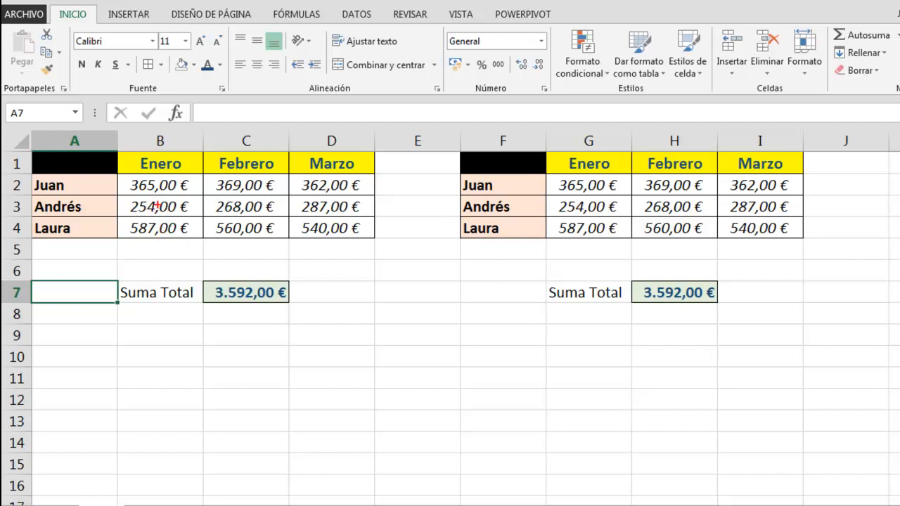
{"action": "mouse_move", "coordinate": [122, 172]}
{"action": "left_mouse_down"}
{"action": "mouse_move", "coordinate": [323, 236]}
{"action": "mouse_move", "coordinate": [383, 236]}
{"action": "mouse_move", "coordinate": [374, 240]}
{"action": "left_mouse_up"}
{"action": "mouse_move", "coordinate": [129, 152]}
{"action": "left_mouse_down"}
{"action": "mouse_move", "coordinate": [164, 169]}
{"action": "mouse_move", "coordinate": [377, 172]}
{"action": "left_mouse_up"}
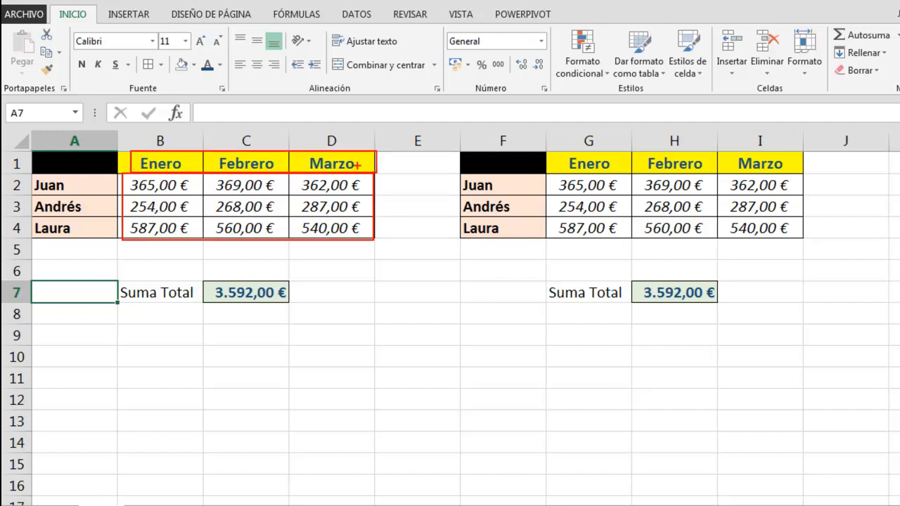
{"action": "left_click_drag", "start_coordinate": [367, 166], "coordinate": [450, 191]}
{"action": "mouse_move", "coordinate": [213, 176]}
{"action": "left_mouse_down"}
{"action": "mouse_move", "coordinate": [281, 223]}
{"action": "mouse_move", "coordinate": [281, 239]}
{"action": "mouse_move", "coordinate": [271, 240]}
{"action": "left_mouse_up"}
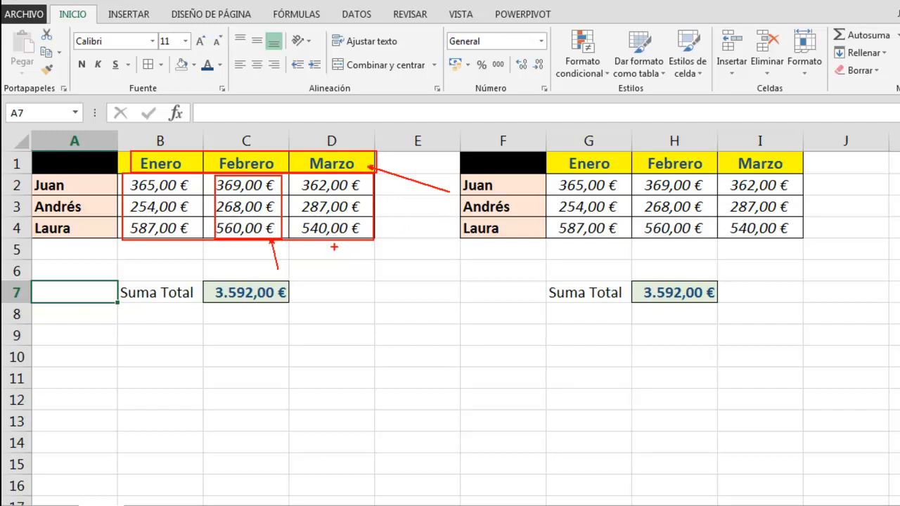
{"action": "left_click_drag", "start_coordinate": [68, 27], "coordinate": [228, 93]}
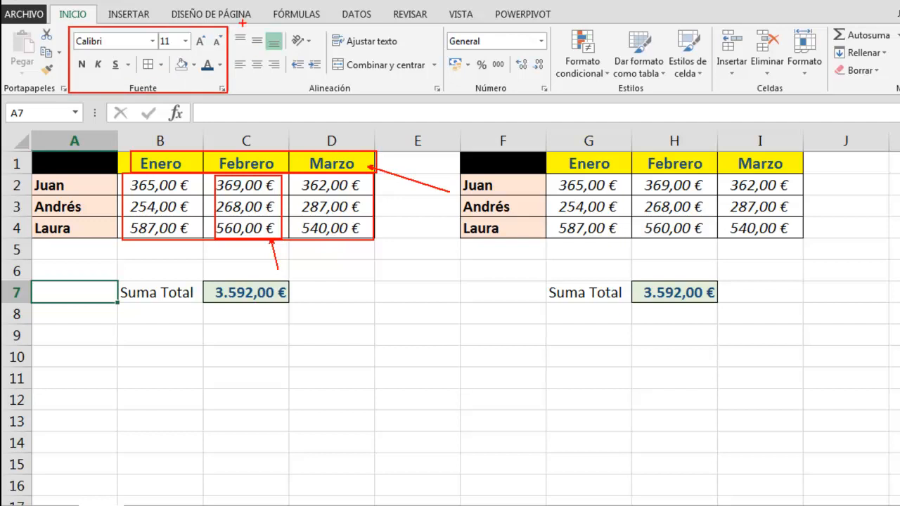
{"action": "mouse_move", "coordinate": [234, 27]}
{"action": "left_mouse_down"}
{"action": "mouse_move", "coordinate": [317, 77]}
{"action": "mouse_move", "coordinate": [445, 96]}
{"action": "left_mouse_up"}
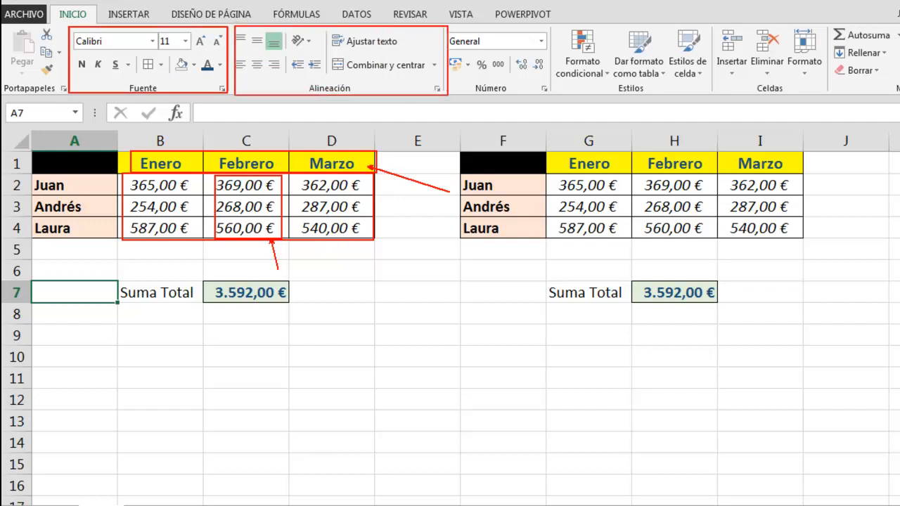
{"action": "left_click_drag", "start_coordinate": [442, 26], "coordinate": [547, 97]}
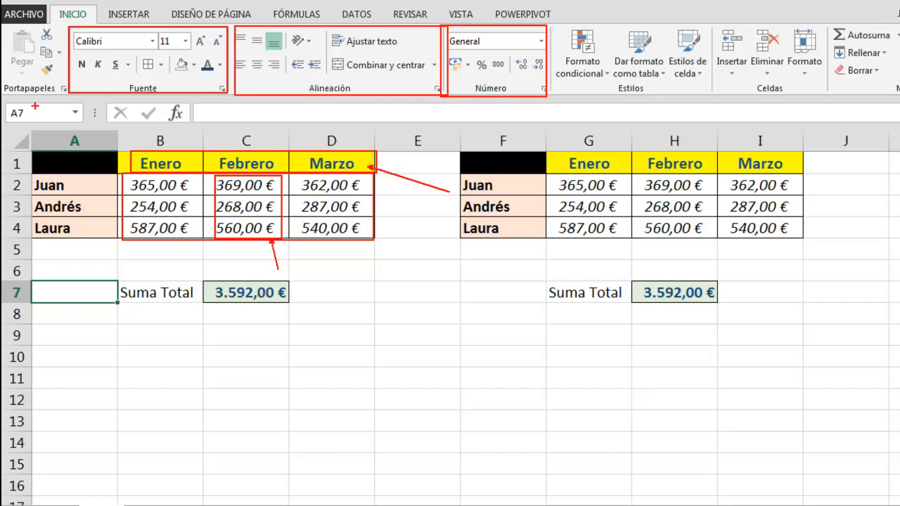
{"action": "key", "text": "Escape"}
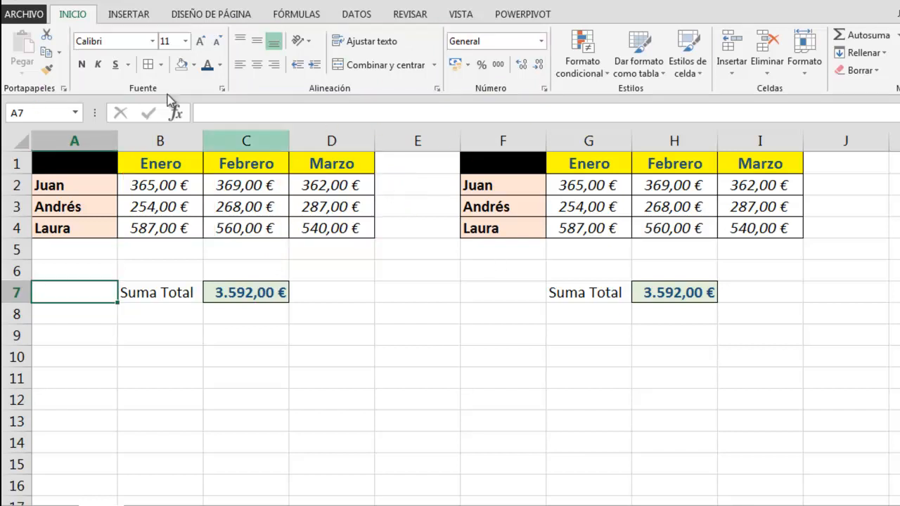
{"action": "key", "text": "ctrl+2"}
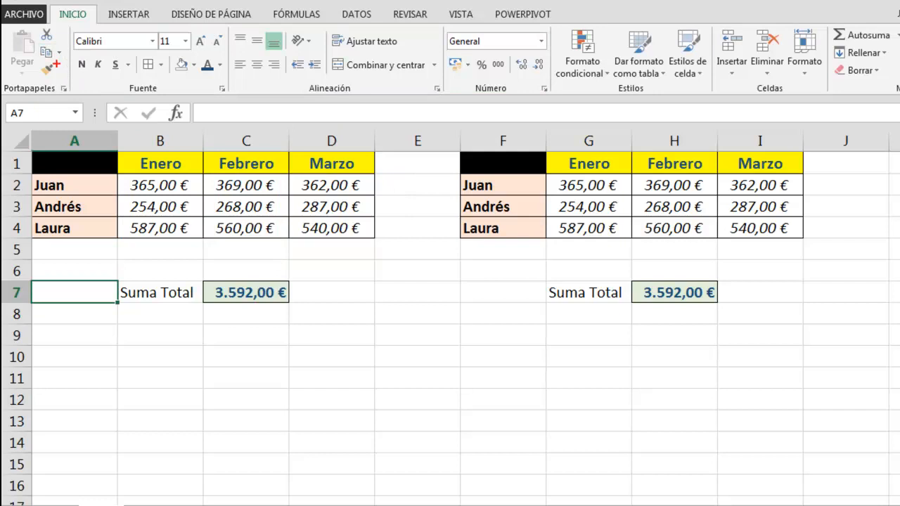
{"action": "left_click_drag", "start_coordinate": [51, 62], "coordinate": [96, 107]}
{"action": "left_click_drag", "start_coordinate": [27, 90], "coordinate": [26, 141]}
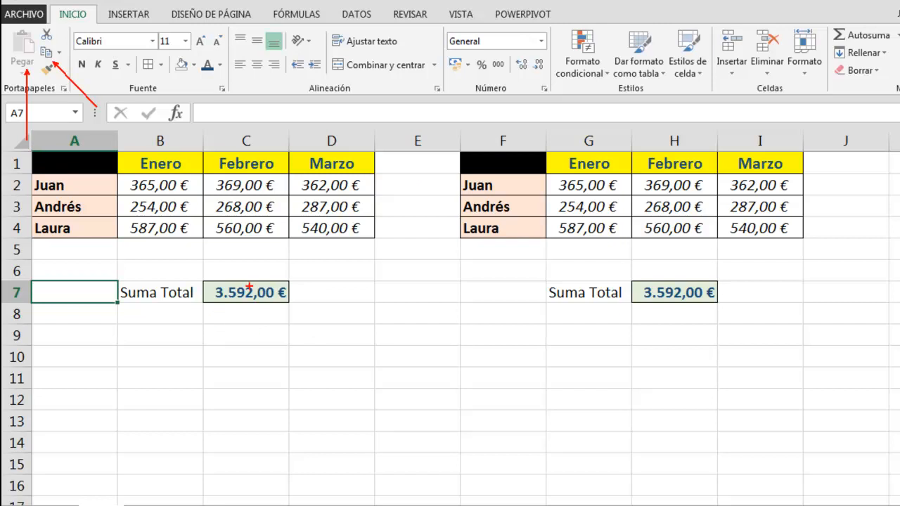
{"action": "key", "text": "Escape"}
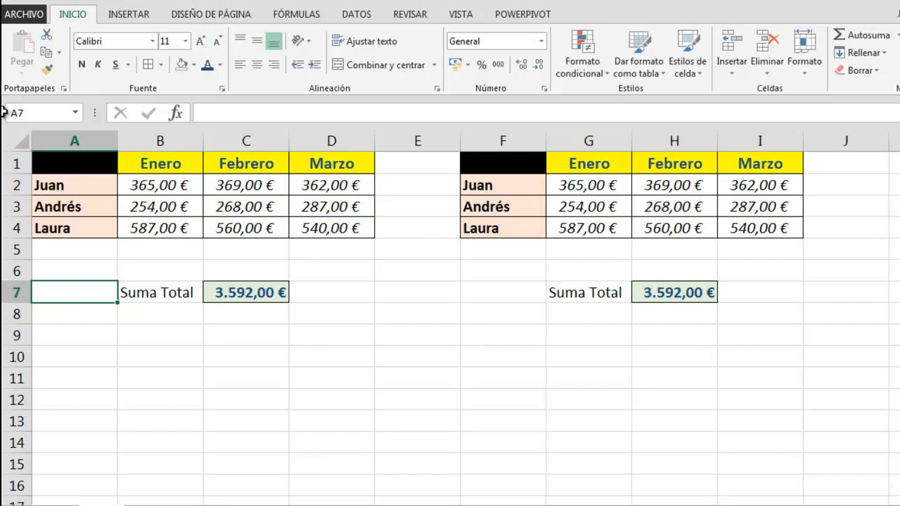
Step: Compare the value in C2 with the formulas behind the Suma Total cells C7 and H7
{"action": "left_click", "coordinate": [226, 190]}
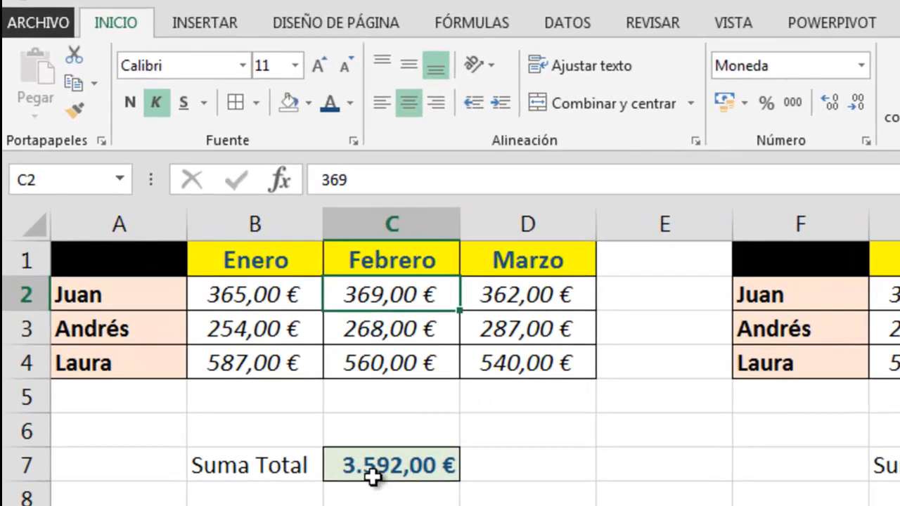
{"action": "left_click", "coordinate": [371, 477]}
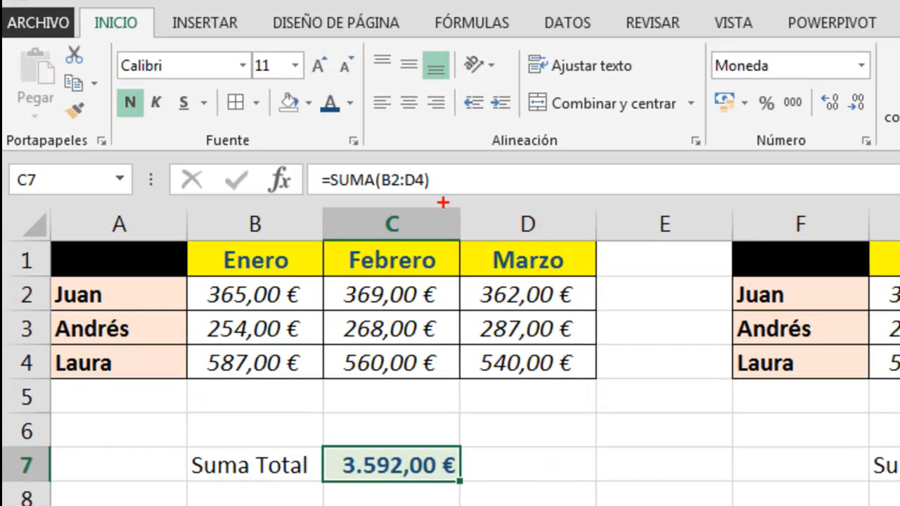
{"action": "mouse_move", "coordinate": [302, 155]}
{"action": "left_mouse_down"}
{"action": "mouse_move", "coordinate": [448, 203]}
{"action": "mouse_move", "coordinate": [600, 166]}
{"action": "left_mouse_up"}
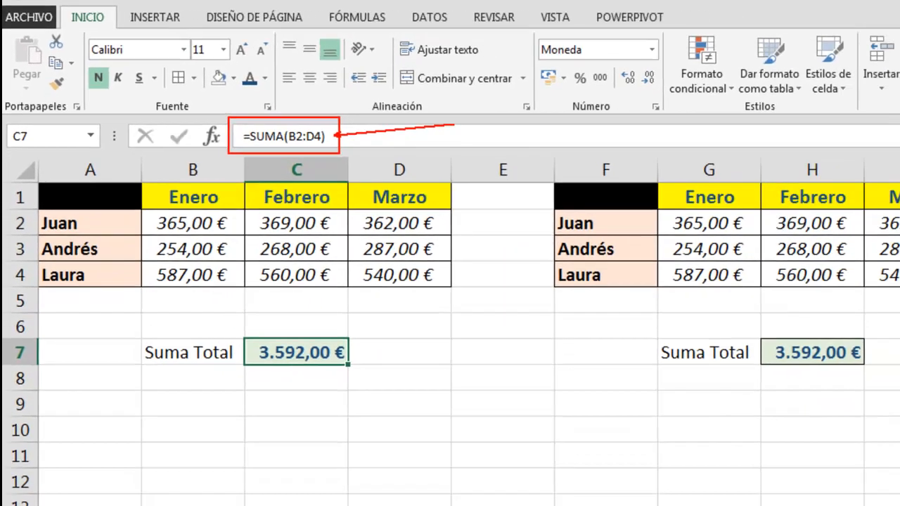
{"action": "left_click_drag", "start_coordinate": [307, 414], "coordinate": [491, 505]}
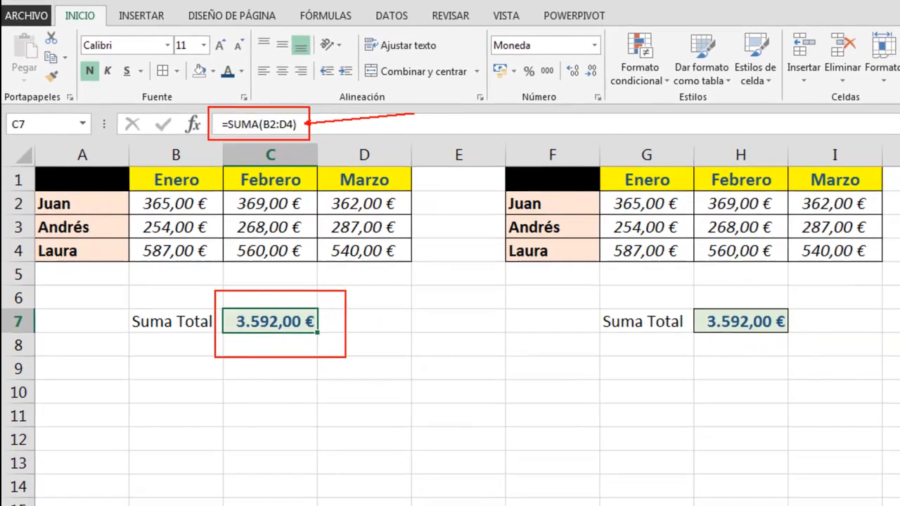
{"action": "left_click_drag", "start_coordinate": [282, 326], "coordinate": [283, 376]}
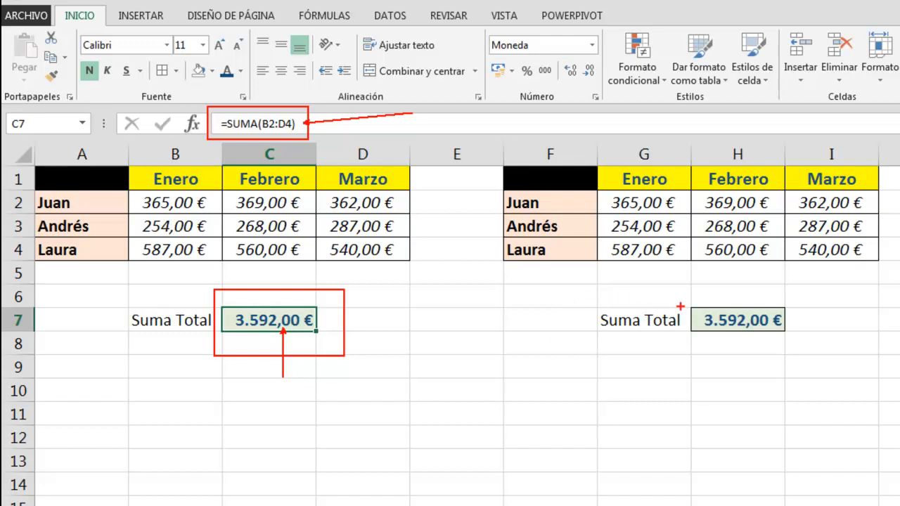
{"action": "left_click_drag", "start_coordinate": [686, 292], "coordinate": [828, 359]}
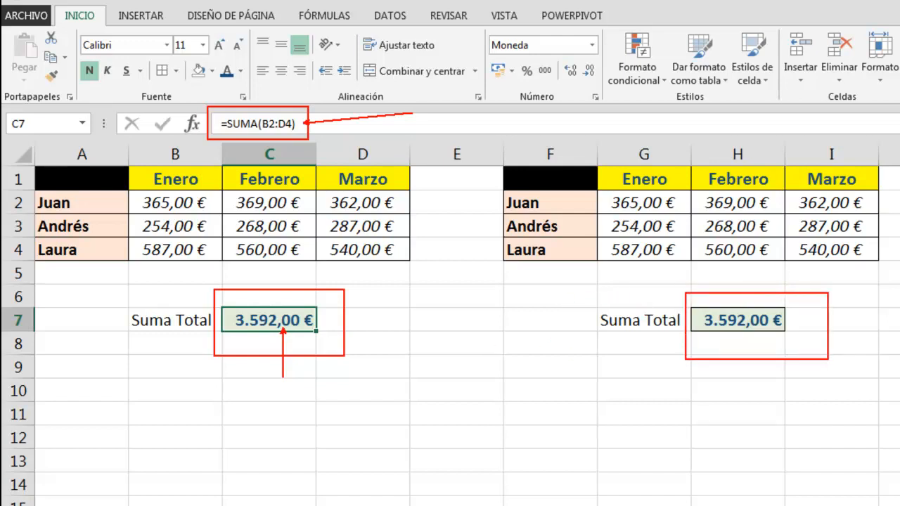
{"action": "key", "text": "Escape"}
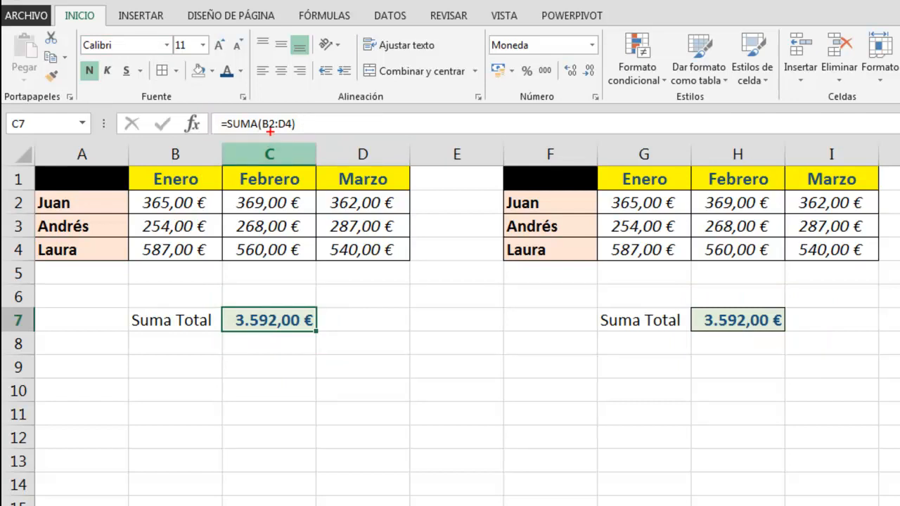
{"action": "left_click_drag", "start_coordinate": [262, 128], "coordinate": [295, 129]}
{"action": "key", "text": "Escape"}
{"action": "left_click", "coordinate": [734, 310]}
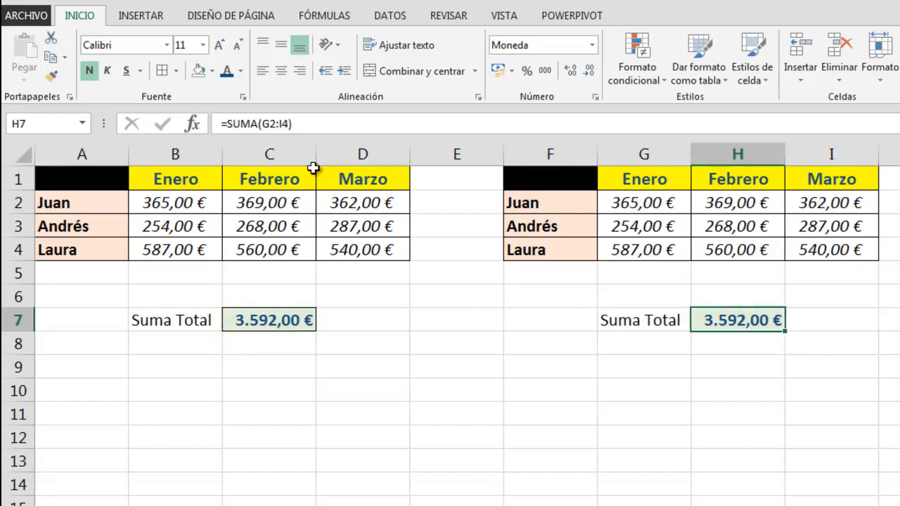
{"action": "key", "text": "ctrl+2"}
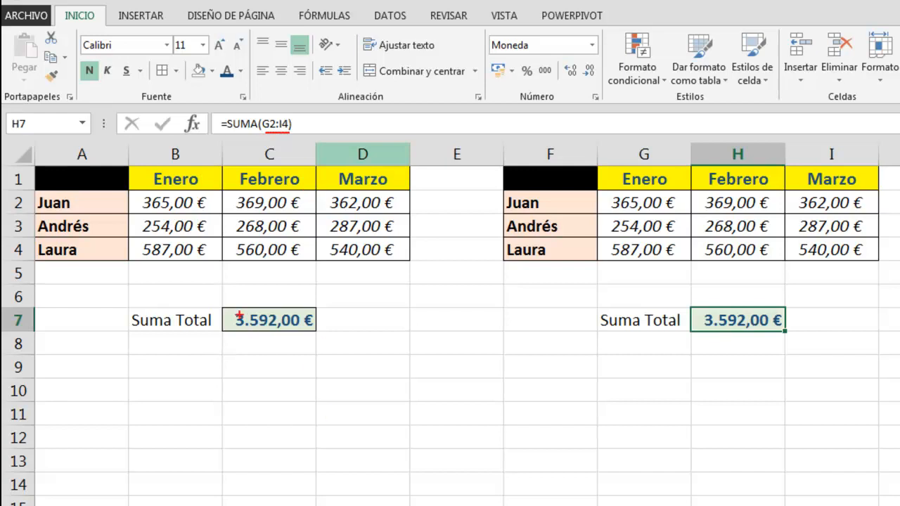
{"action": "left_click_drag", "start_coordinate": [209, 289], "coordinate": [335, 343]}
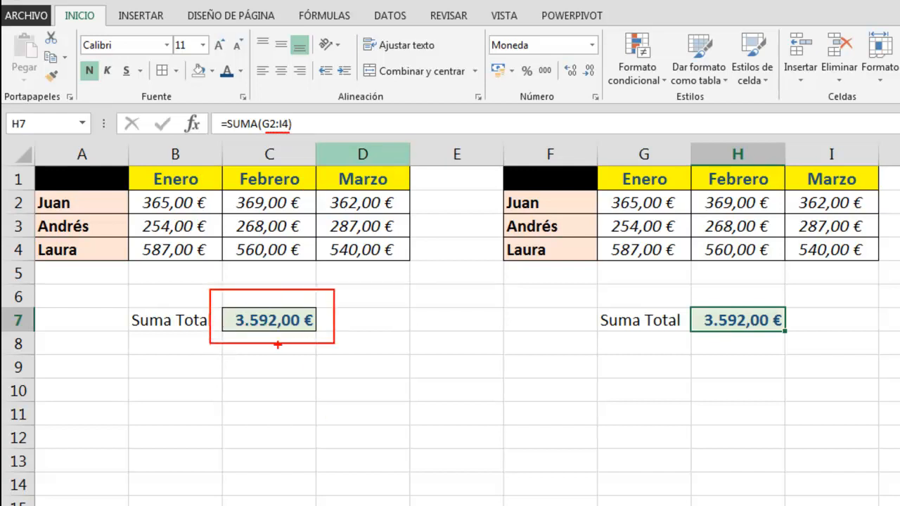
{"action": "left_click_drag", "start_coordinate": [274, 338], "coordinate": [266, 436]}
{"action": "mouse_move", "coordinate": [682, 288]}
{"action": "left_mouse_down"}
{"action": "mouse_move", "coordinate": [789, 343]}
{"action": "mouse_move", "coordinate": [810, 343]}
{"action": "left_mouse_up"}
{"action": "left_click_drag", "start_coordinate": [749, 339], "coordinate": [748, 425]}
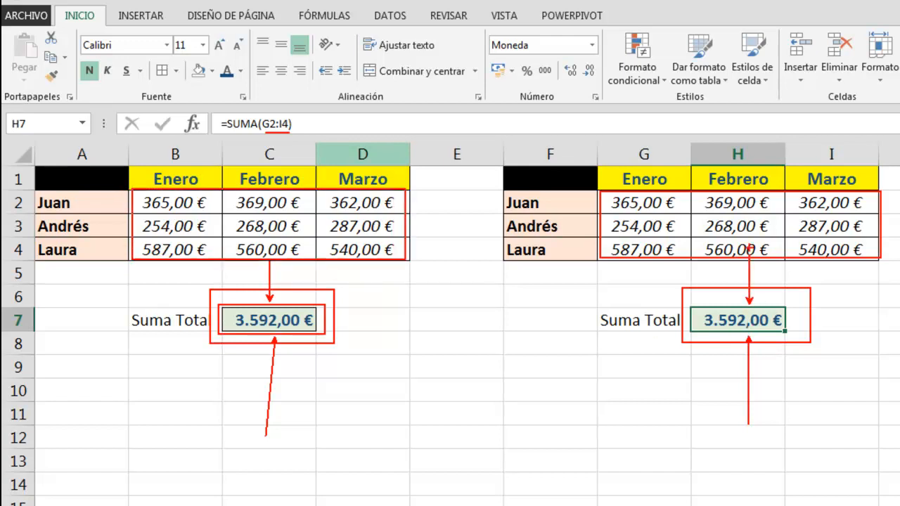
Step: Set cell H2 in the pasted table to 20 and check the formulas of both Suma Total cells, H7 and C7
{"action": "left_click", "coordinate": [724, 204]}
{"action": "type", "text": "20"}
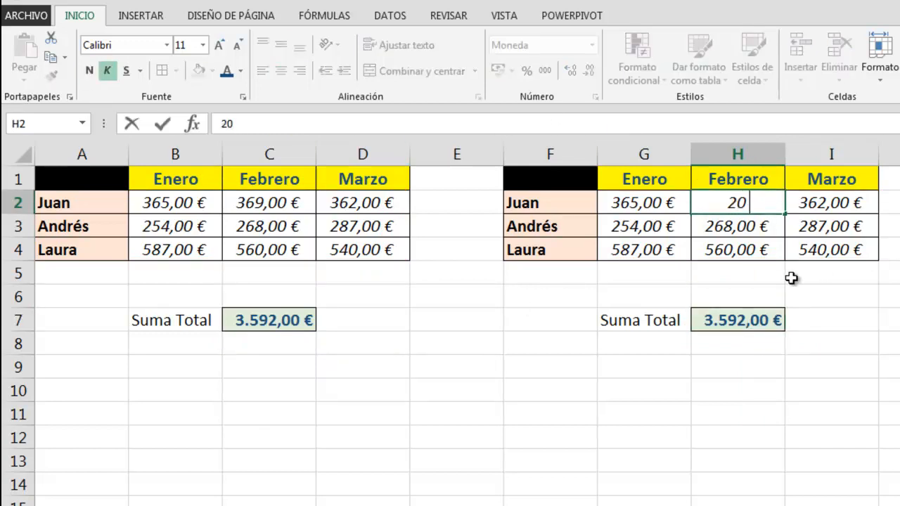
{"action": "key", "text": "Return"}
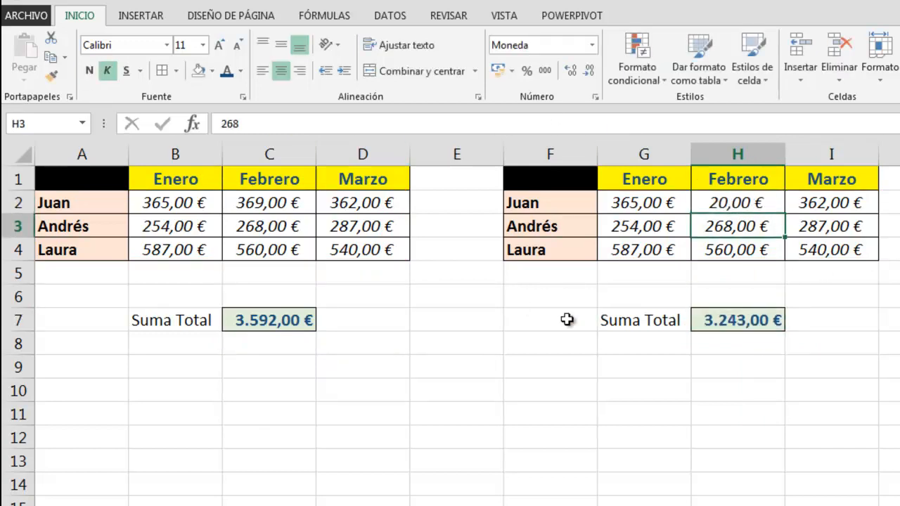
{"action": "left_click", "coordinate": [717, 321]}
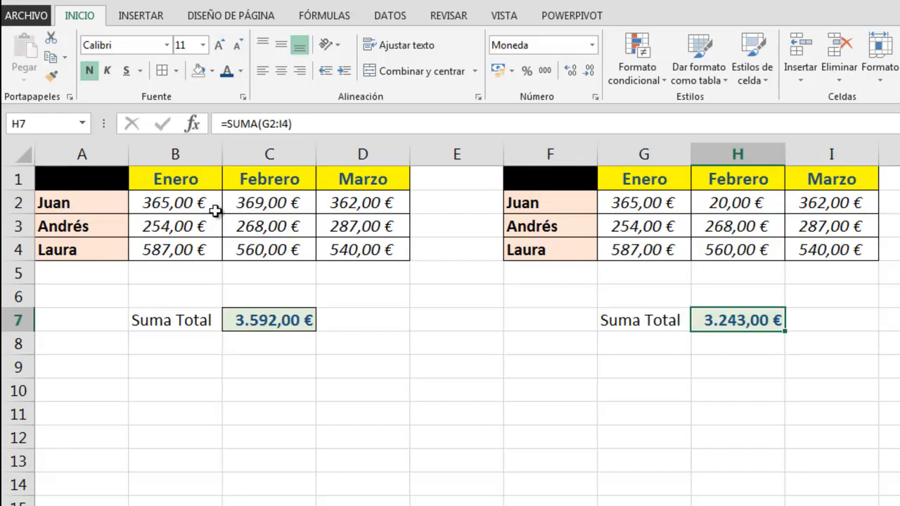
{"action": "left_click", "coordinate": [270, 322]}
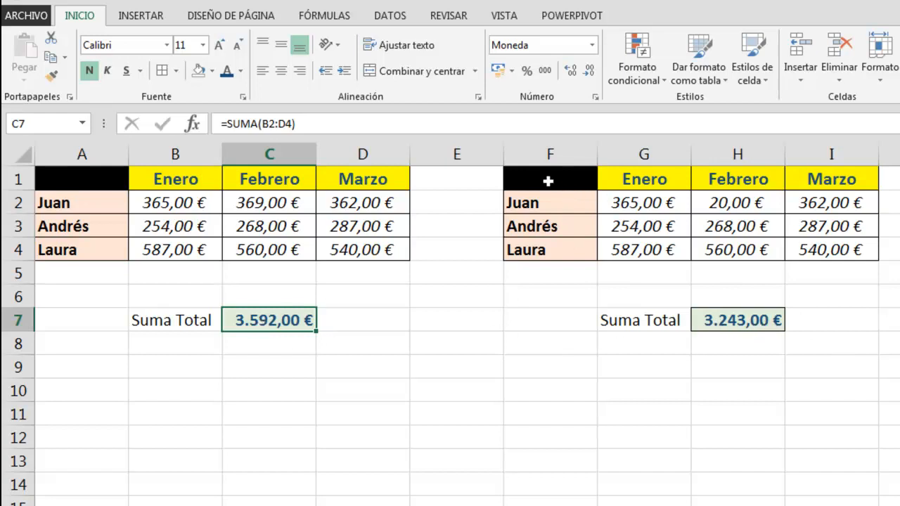
Step: Clear the contents and formatting of the pasted table, from F1 down through row 10
{"action": "mouse_move", "coordinate": [548, 182]}
{"action": "left_mouse_down"}
{"action": "mouse_move", "coordinate": [632, 295]}
{"action": "mouse_move", "coordinate": [889, 390]}
{"action": "left_mouse_up"}
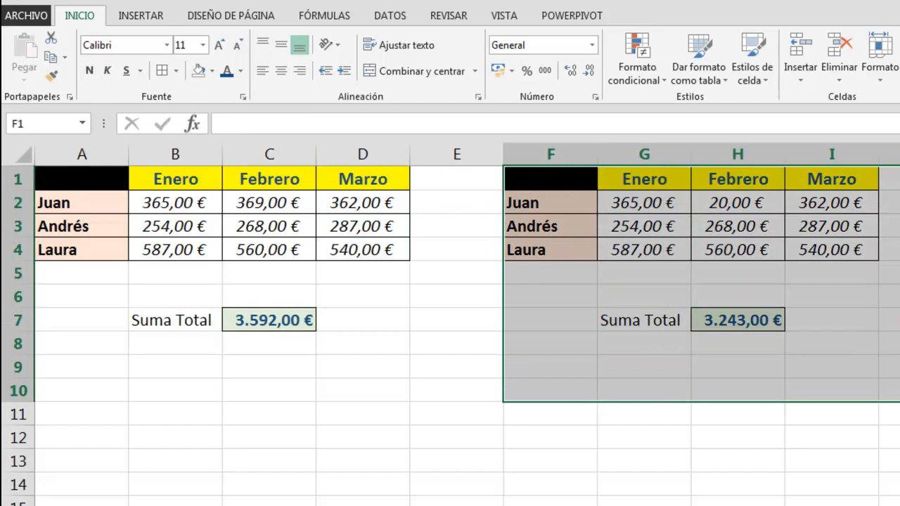
{"action": "key", "text": "Delete"}
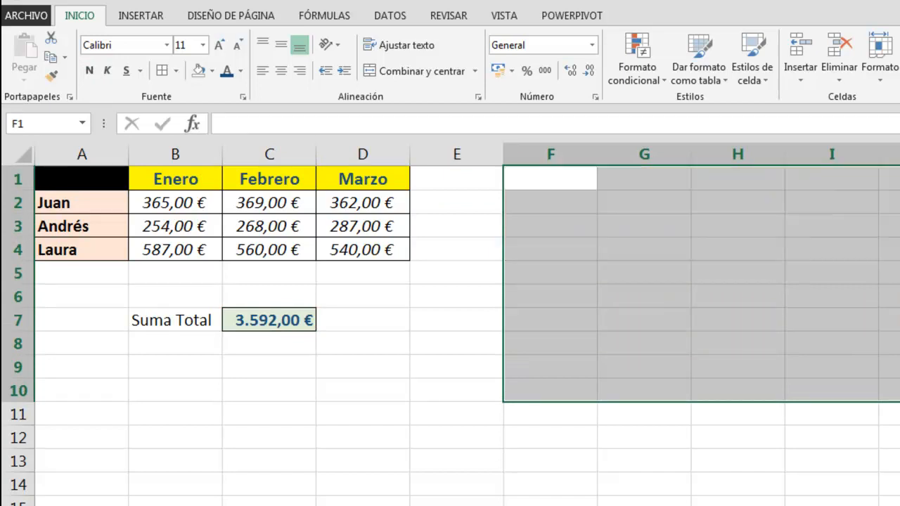
{"action": "left_click", "coordinate": [388, 336]}
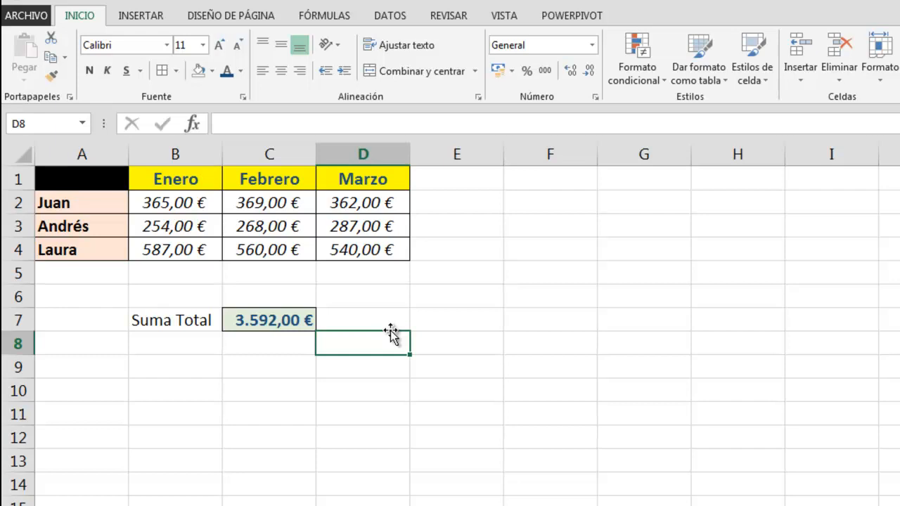
Step: Copy the range A1:D7 and paste only its formulas starting at F1
{"action": "left_click_drag", "start_coordinate": [44, 175], "coordinate": [345, 328]}
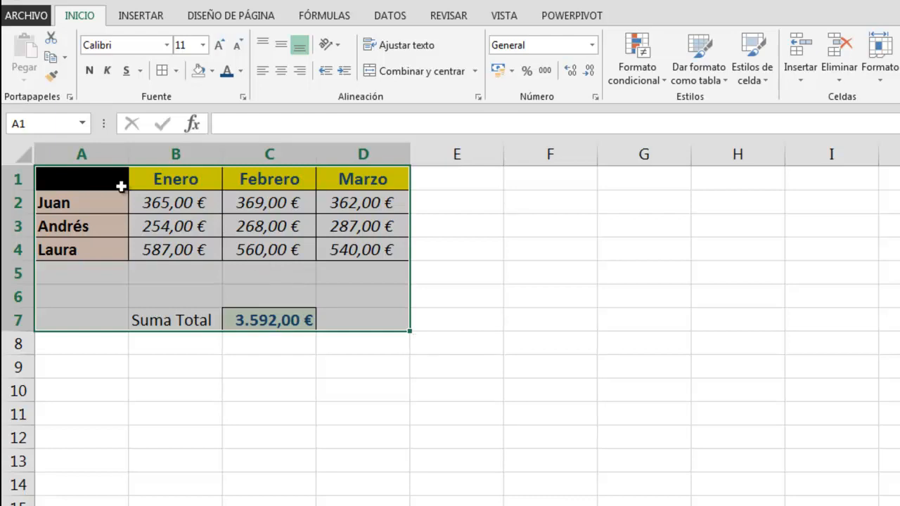
{"action": "left_click", "coordinate": [49, 59]}
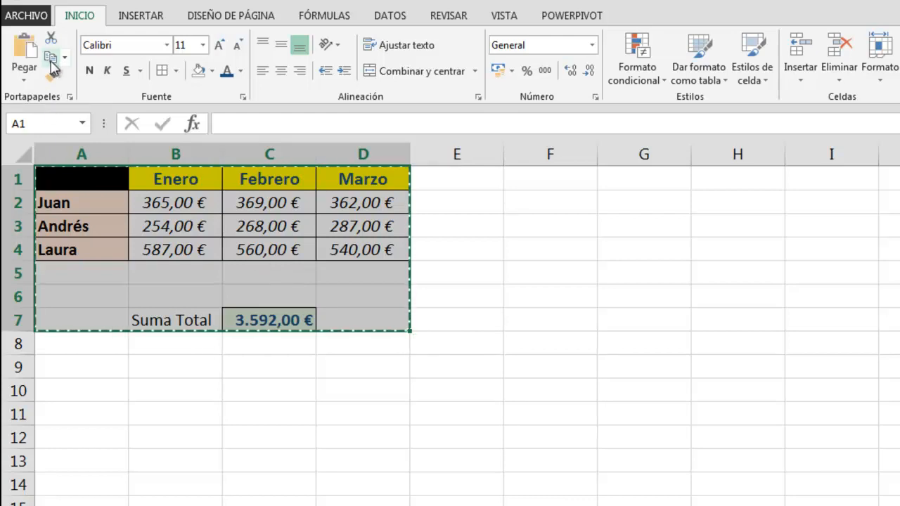
{"action": "left_click", "coordinate": [24, 79]}
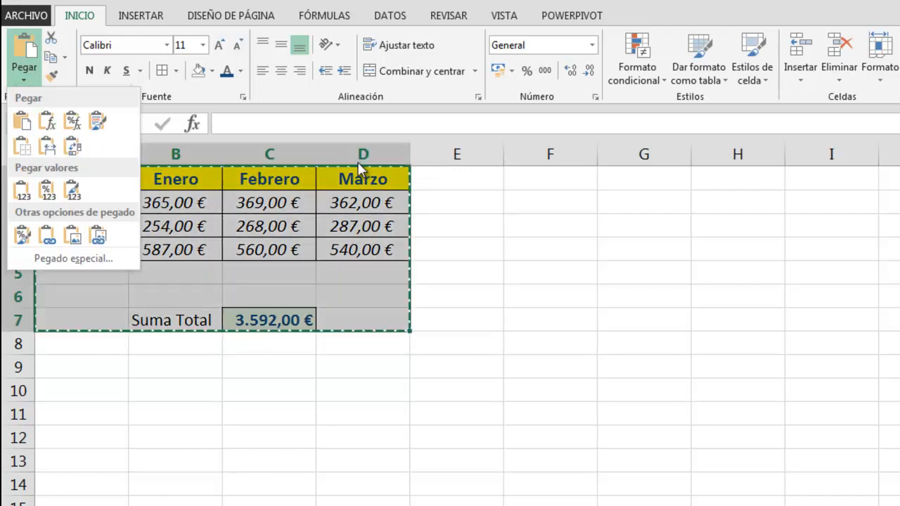
{"action": "left_click", "coordinate": [561, 181]}
{"action": "left_click", "coordinate": [561, 180]}
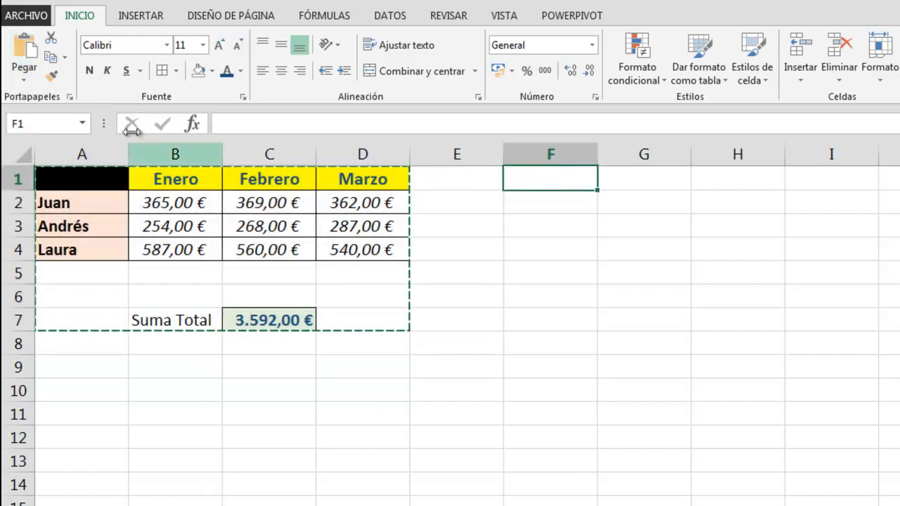
{"action": "left_click", "coordinate": [24, 79]}
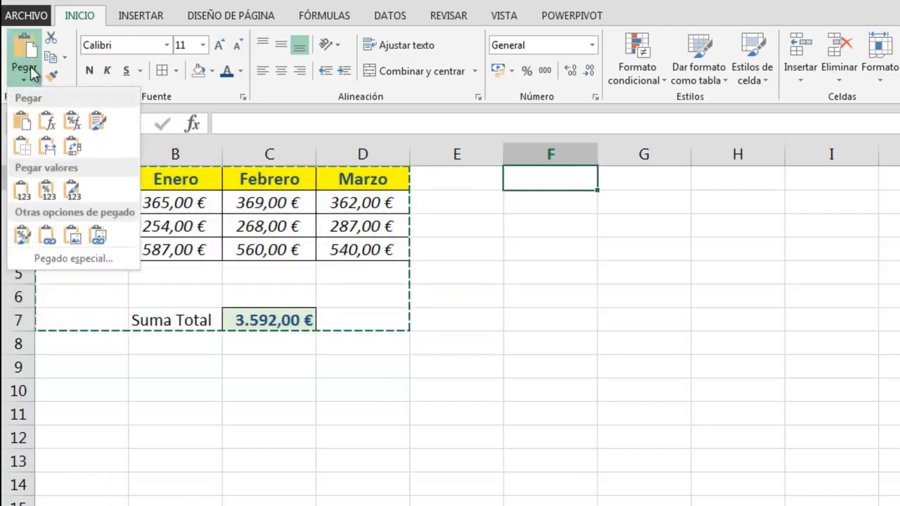
{"action": "left_click", "coordinate": [46, 127]}
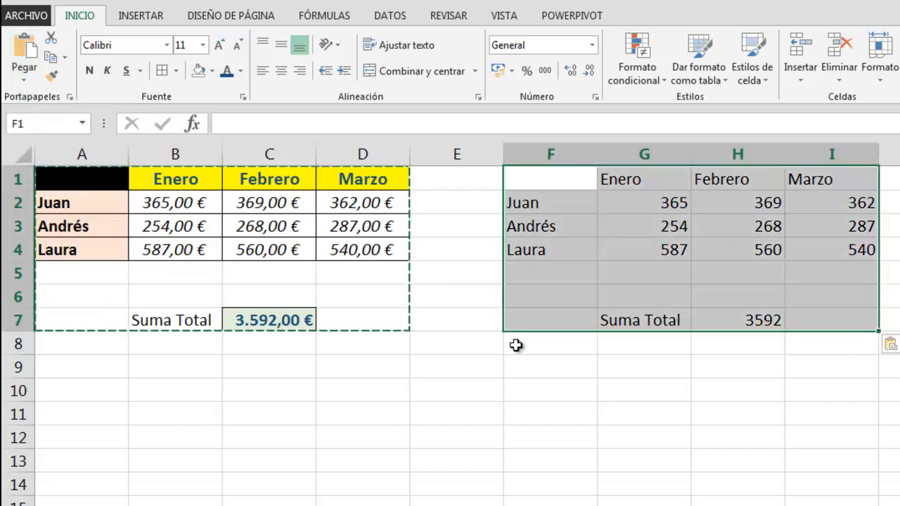
{"action": "left_click", "coordinate": [525, 352]}
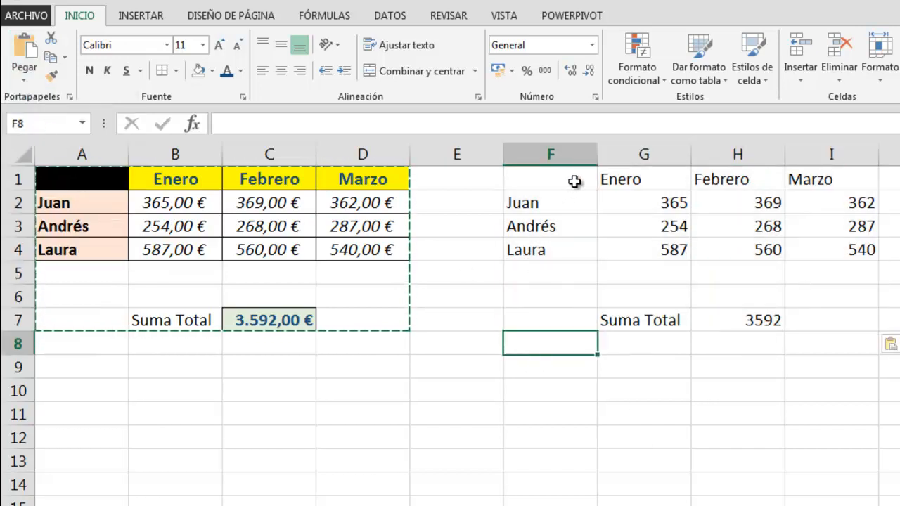
Step: Compare the cell formatting of the table pasted at F1 with the original's month headers, row labels, amounts and Suma Total
{"action": "left_click", "coordinate": [639, 187]}
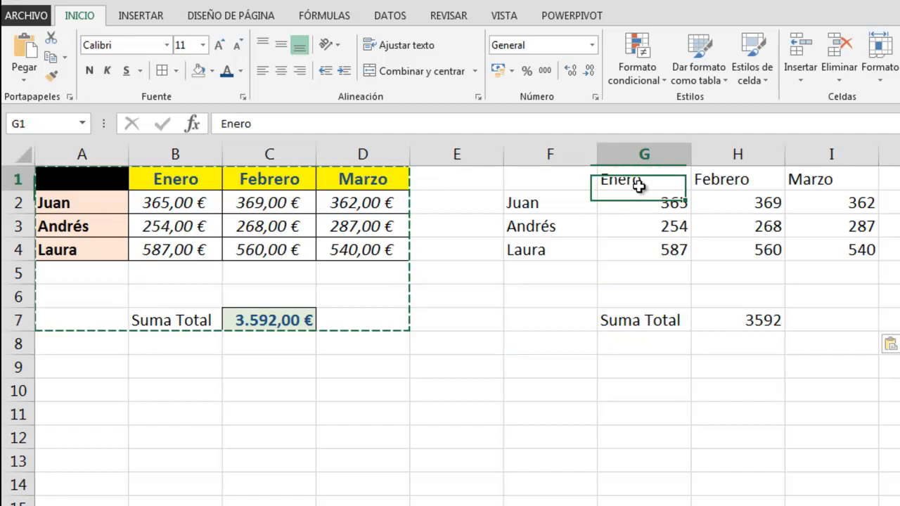
{"action": "left_click", "coordinate": [711, 193]}
{"action": "left_click", "coordinate": [820, 179]}
{"action": "left_click", "coordinate": [789, 204]}
{"action": "left_click", "coordinate": [868, 252]}
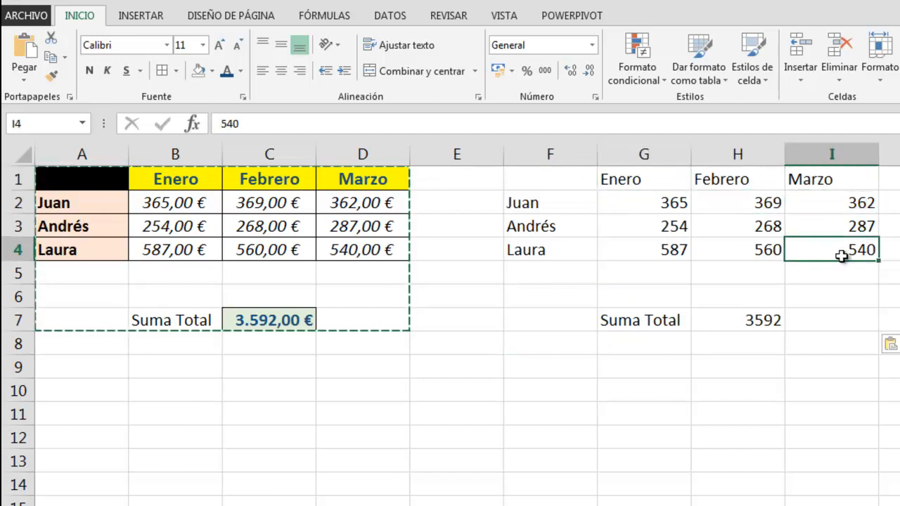
{"action": "left_click", "coordinate": [777, 251]}
{"action": "left_click", "coordinate": [567, 253]}
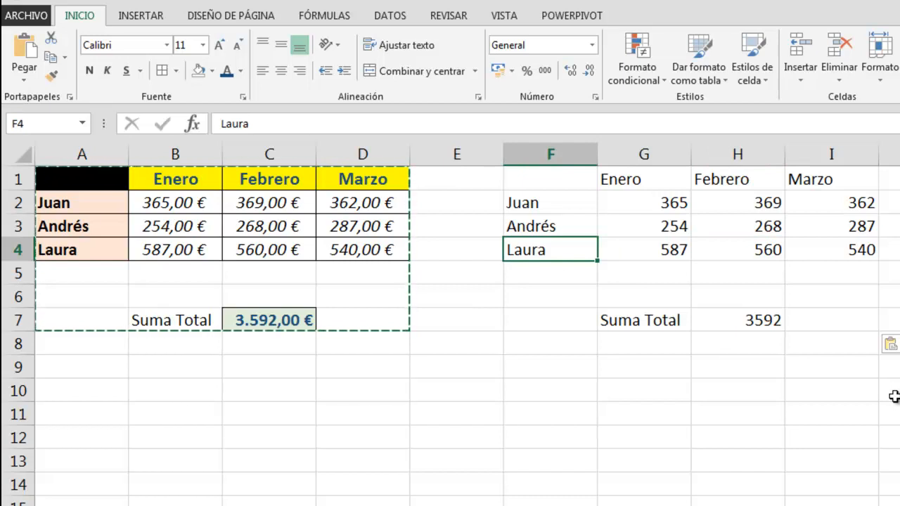
{"action": "left_click_drag", "start_coordinate": [554, 183], "coordinate": [833, 325]}
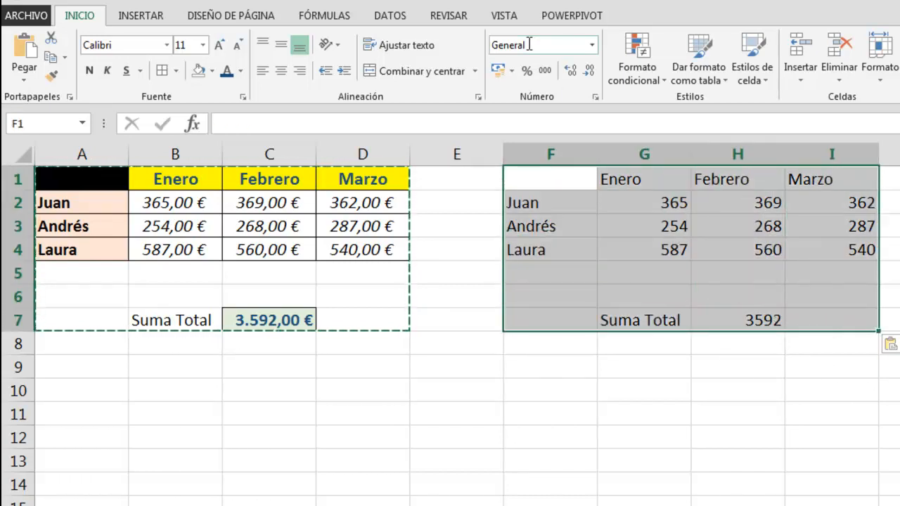
{"action": "left_click", "coordinate": [181, 177]}
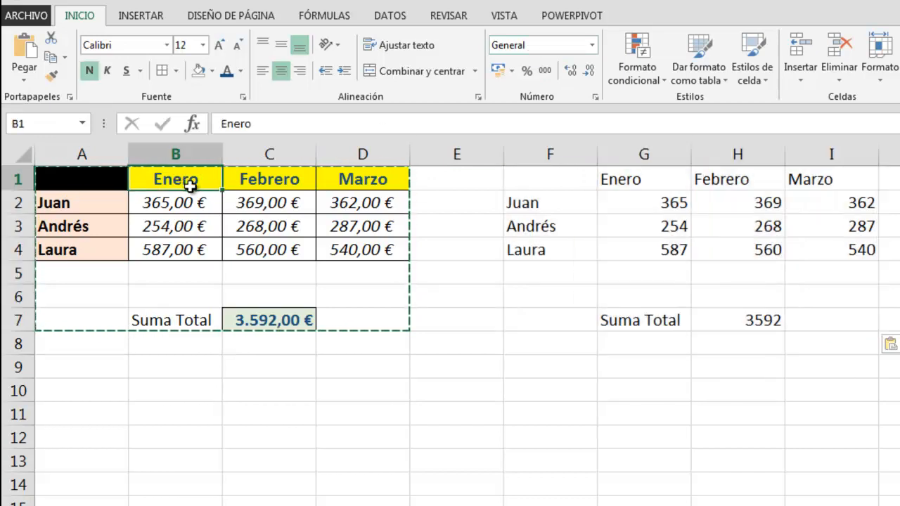
{"action": "left_click", "coordinate": [93, 201]}
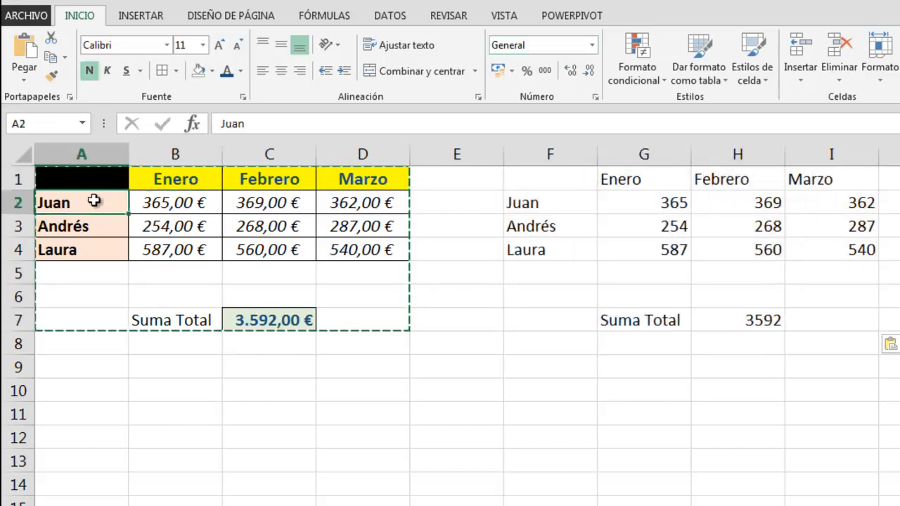
{"action": "left_click", "coordinate": [166, 207]}
{"action": "left_click", "coordinate": [273, 321]}
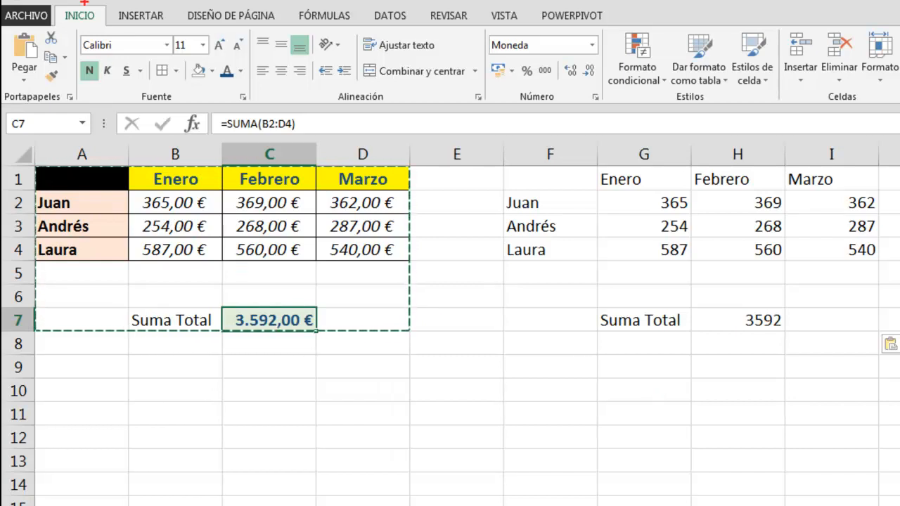
{"action": "left_click_drag", "start_coordinate": [72, 23], "coordinate": [148, 78]}
{"action": "left_click_drag", "start_coordinate": [250, 24], "coordinate": [440, 120]}
{"action": "mouse_move", "coordinate": [488, 28]}
{"action": "left_mouse_down"}
{"action": "mouse_move", "coordinate": [591, 104]}
{"action": "mouse_move", "coordinate": [616, 103]}
{"action": "left_mouse_up"}
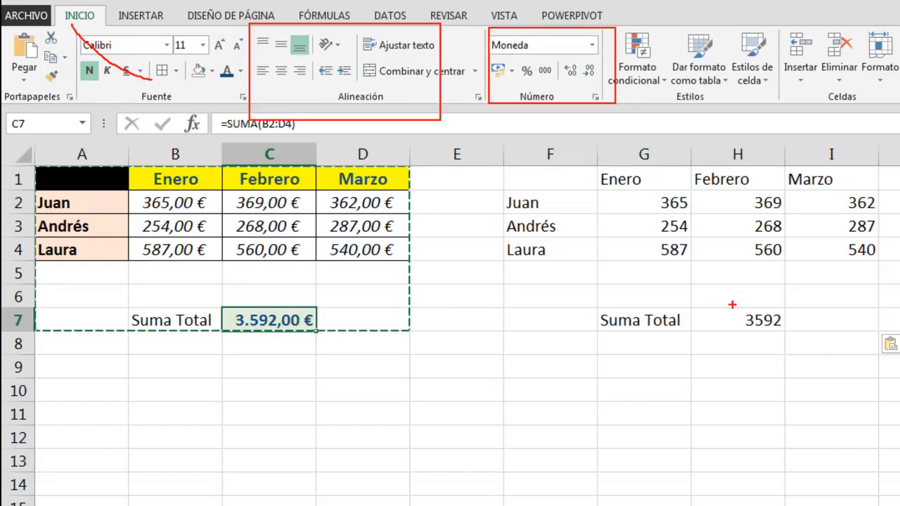
{"action": "left_click_drag", "start_coordinate": [726, 296], "coordinate": [811, 345]}
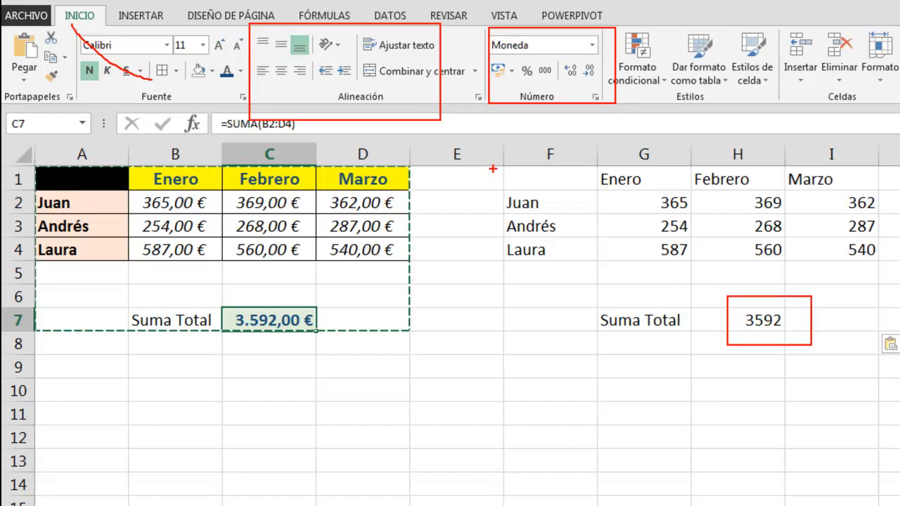
{"action": "mouse_move", "coordinate": [505, 161]}
{"action": "left_mouse_down"}
{"action": "mouse_move", "coordinate": [759, 311]}
{"action": "mouse_move", "coordinate": [899, 342]}
{"action": "mouse_move", "coordinate": [899, 350]}
{"action": "left_mouse_up"}
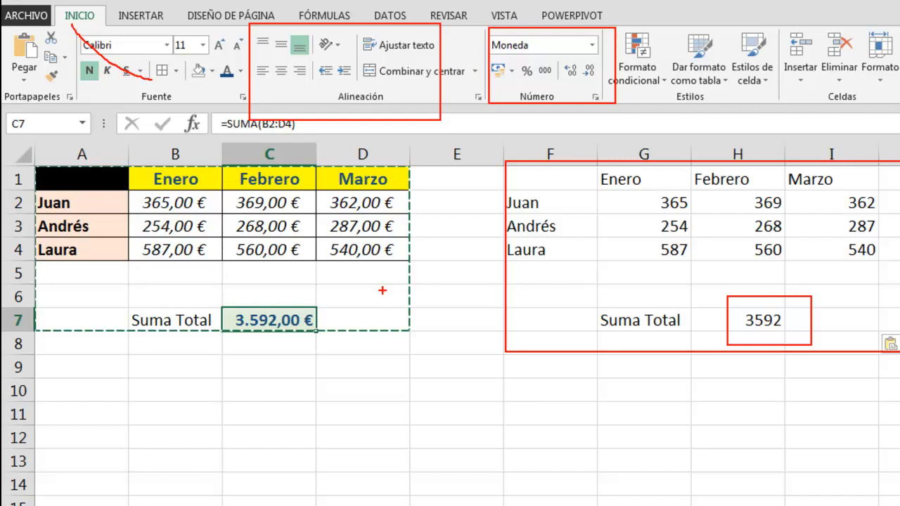
{"action": "key", "text": "Escape"}
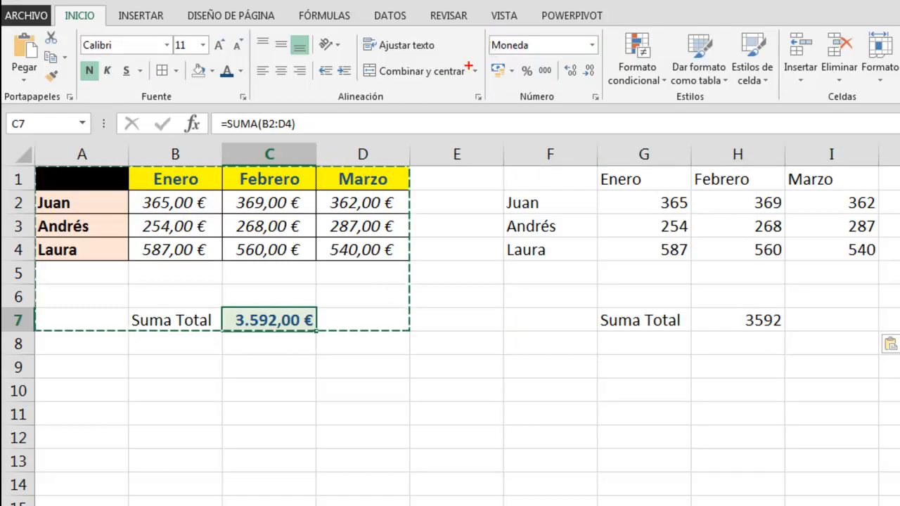
{"action": "mouse_move", "coordinate": [480, 21]}
{"action": "left_mouse_down"}
{"action": "mouse_move", "coordinate": [540, 73]}
{"action": "mouse_move", "coordinate": [611, 110]}
{"action": "left_mouse_up"}
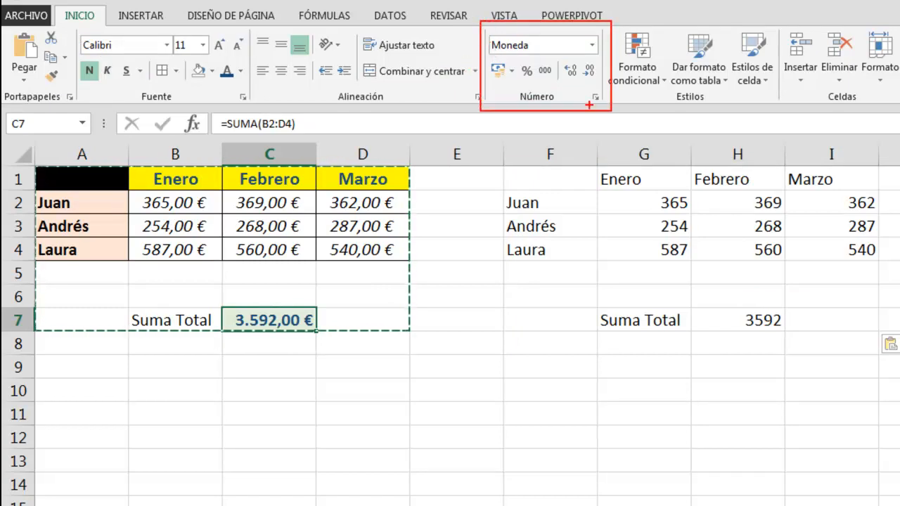
{"action": "left_click_drag", "start_coordinate": [509, 89], "coordinate": [459, 160]}
{"action": "left_click_drag", "start_coordinate": [324, 78], "coordinate": [402, 114]}
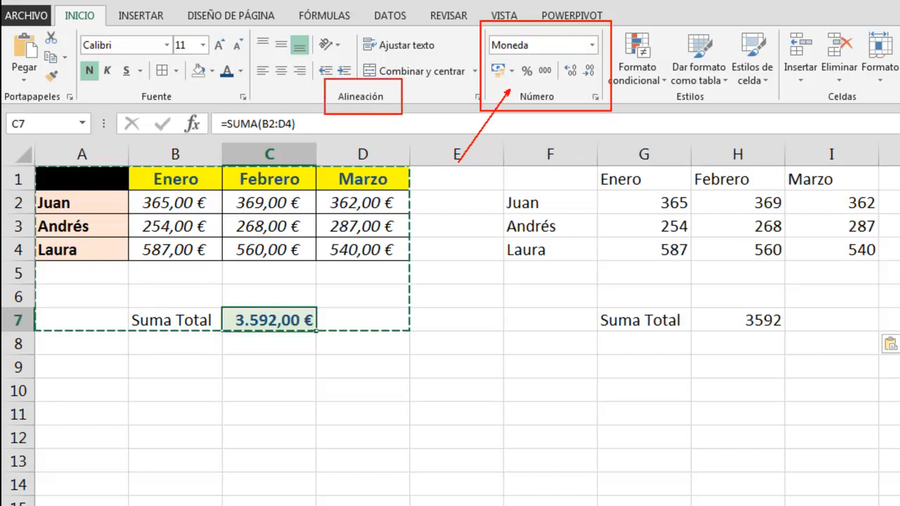
{"action": "mouse_move", "coordinate": [130, 86]}
{"action": "left_mouse_down"}
{"action": "mouse_move", "coordinate": [151, 113]}
{"action": "mouse_move", "coordinate": [196, 120]}
{"action": "left_mouse_up"}
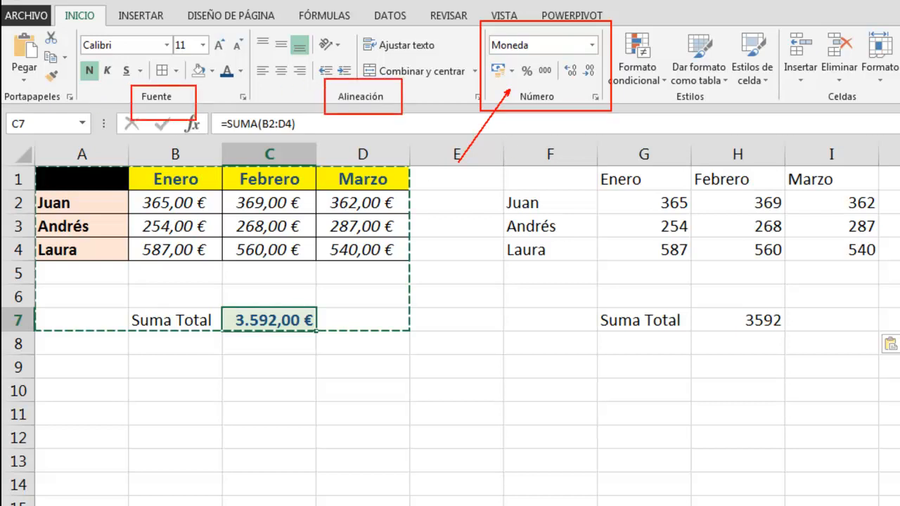
{"action": "key", "text": "Escape"}
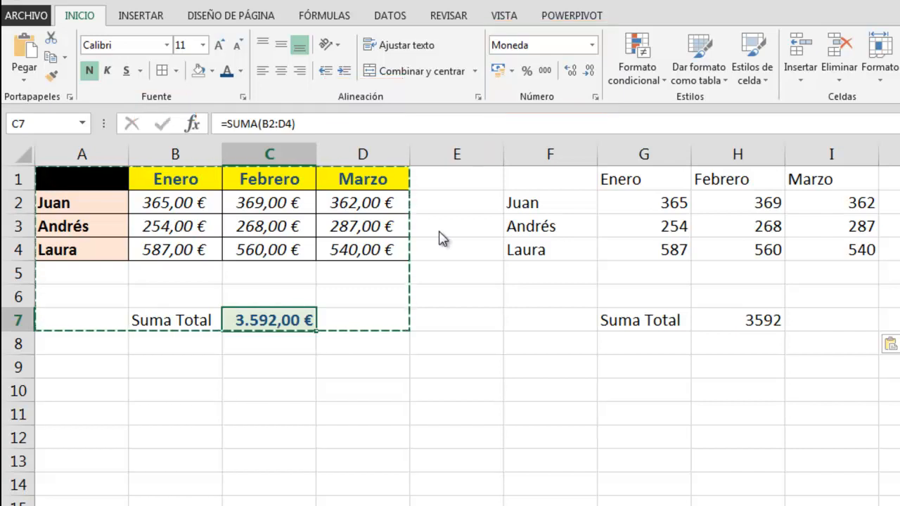
Step: Clear the formulas-only table at F1 and paste a fresh copy of A1:D7 there with formulas and number formatting
{"action": "left_click_drag", "start_coordinate": [534, 178], "coordinate": [896, 415]}
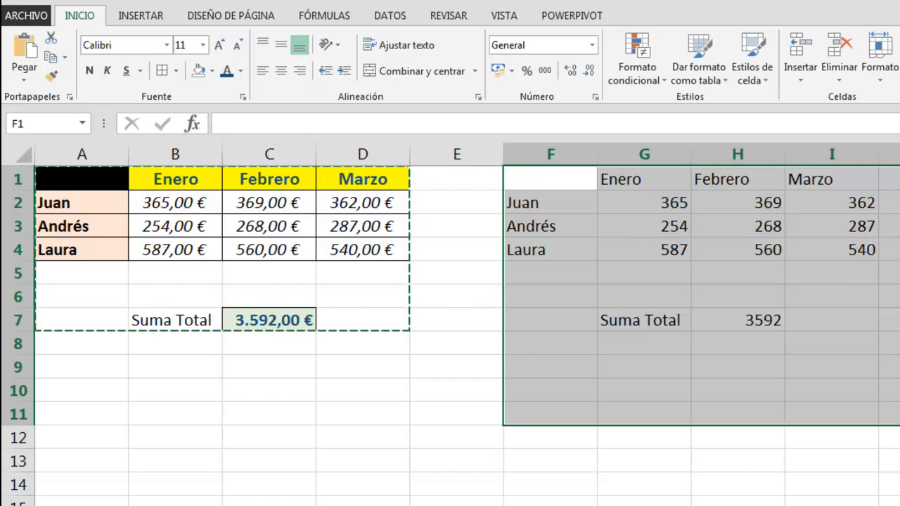
{"action": "key", "text": "Delete"}
{"action": "left_click_drag", "start_coordinate": [49, 175], "coordinate": [349, 312]}
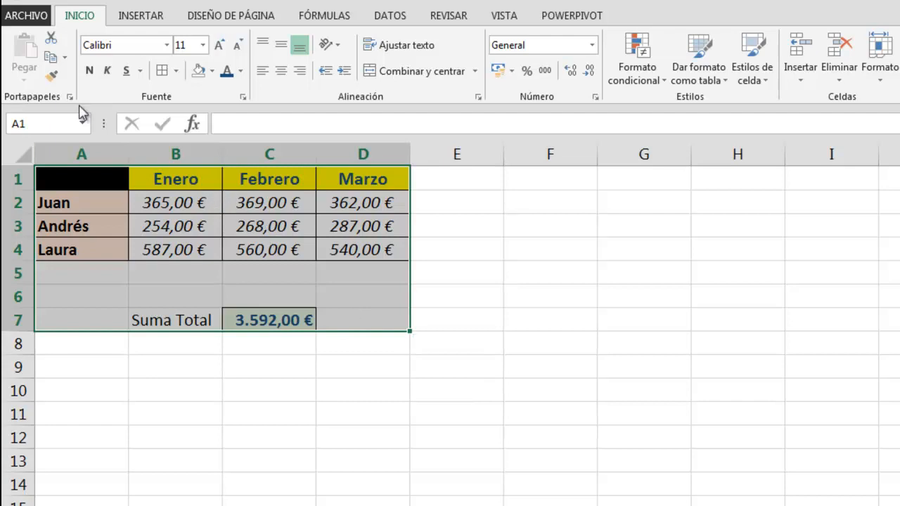
{"action": "left_click", "coordinate": [59, 61]}
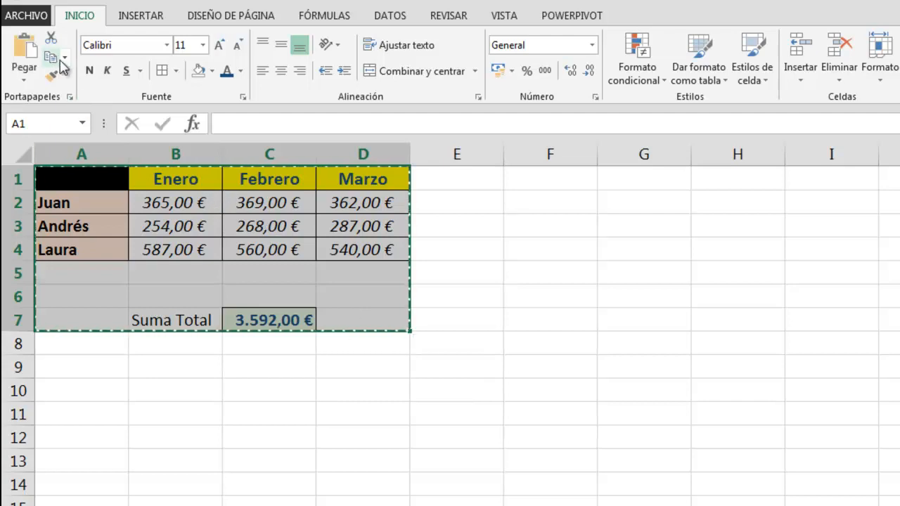
{"action": "left_click", "coordinate": [24, 77]}
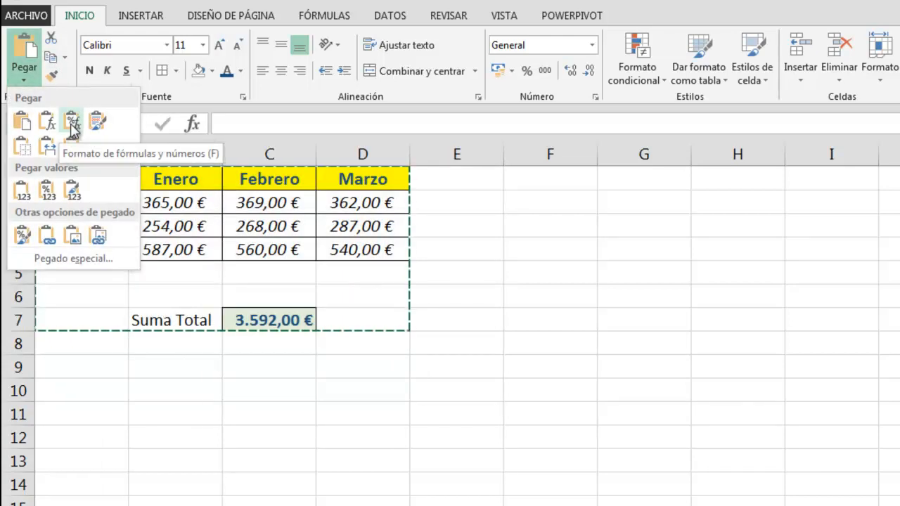
{"action": "left_click", "coordinate": [546, 177]}
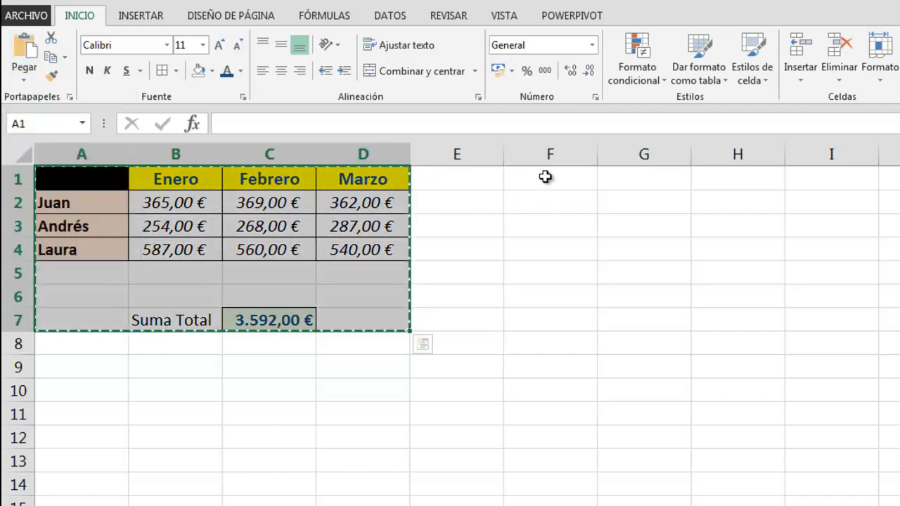
{"action": "left_click", "coordinate": [546, 176]}
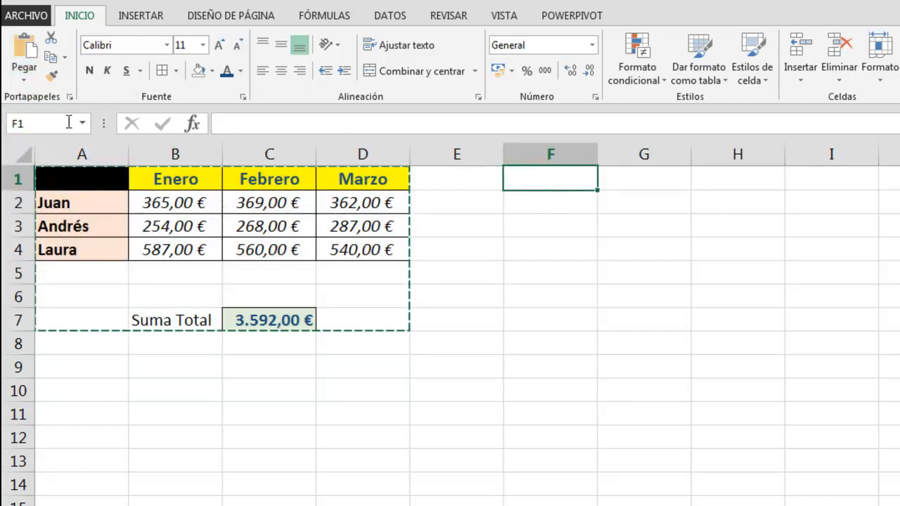
{"action": "left_click", "coordinate": [26, 77]}
{"action": "left_click", "coordinate": [72, 121]}
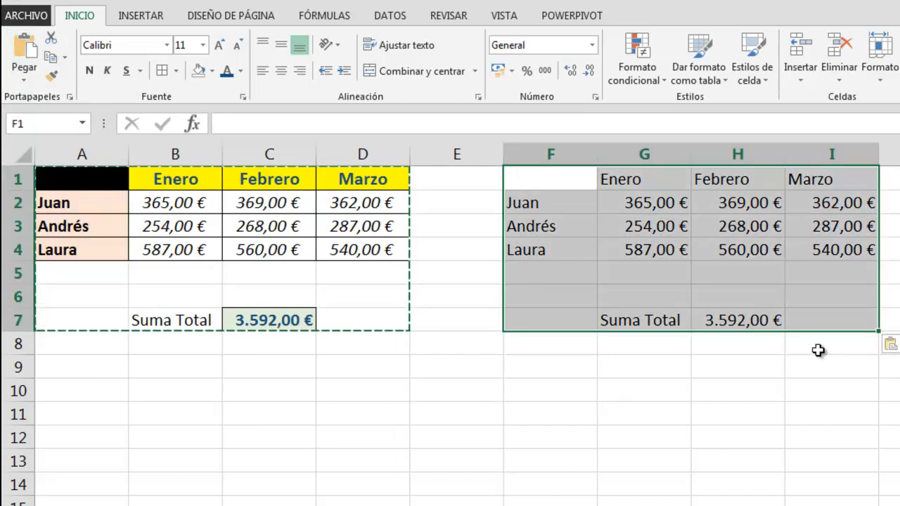
{"action": "left_click", "coordinate": [817, 350]}
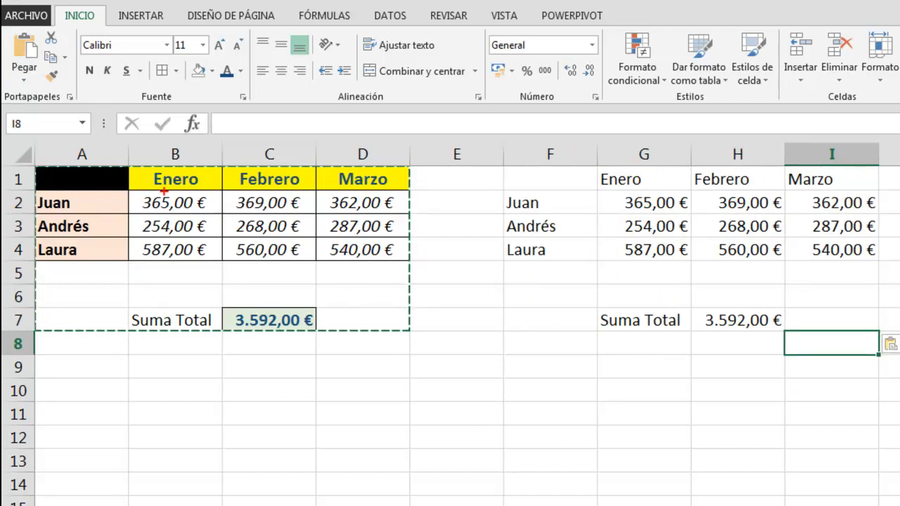
{"action": "left_click_drag", "start_coordinate": [149, 172], "coordinate": [204, 185]}
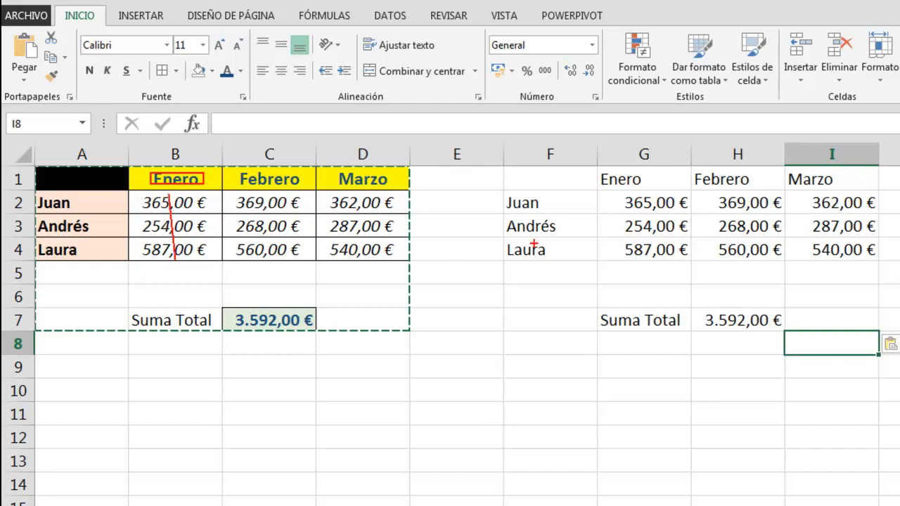
{"action": "mouse_move", "coordinate": [497, 185]}
{"action": "left_mouse_down"}
{"action": "mouse_move", "coordinate": [524, 260]}
{"action": "mouse_move", "coordinate": [560, 271]}
{"action": "left_mouse_up"}
{"action": "mouse_move", "coordinate": [597, 154]}
{"action": "left_mouse_down"}
{"action": "mouse_move", "coordinate": [699, 257]}
{"action": "mouse_move", "coordinate": [899, 263]}
{"action": "mouse_move", "coordinate": [899, 272]}
{"action": "left_mouse_up"}
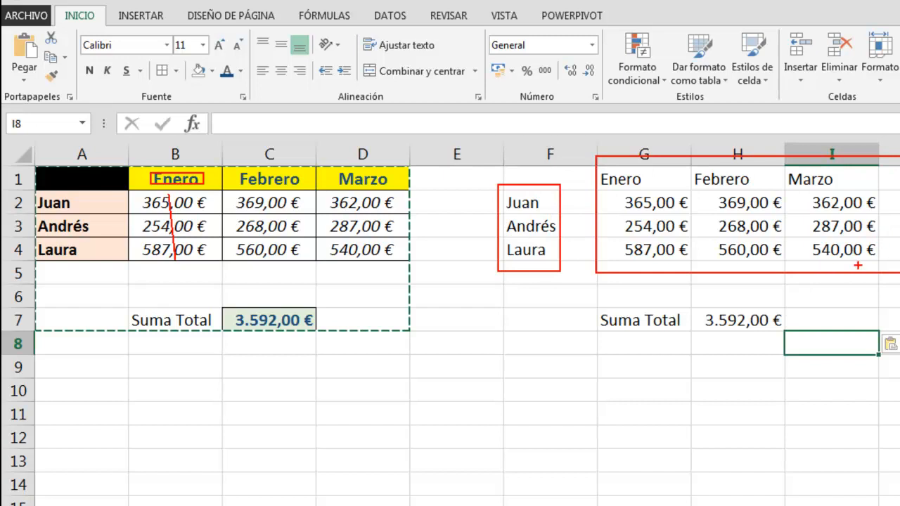
Step: Check the number format of the pasted amounts in G2:I4 and the formula and format of the pasted Suma Total in H7
{"action": "left_click_drag", "start_coordinate": [635, 209], "coordinate": [692, 215]}
{"action": "left_click", "coordinate": [688, 207]}
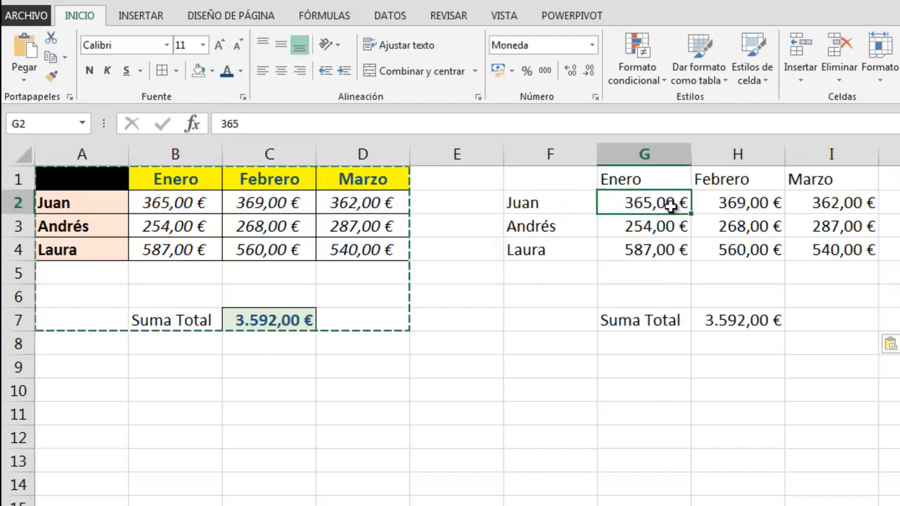
{"action": "mouse_move", "coordinate": [603, 196]}
{"action": "left_mouse_down"}
{"action": "mouse_move", "coordinate": [677, 258]}
{"action": "mouse_move", "coordinate": [879, 265]}
{"action": "left_mouse_up"}
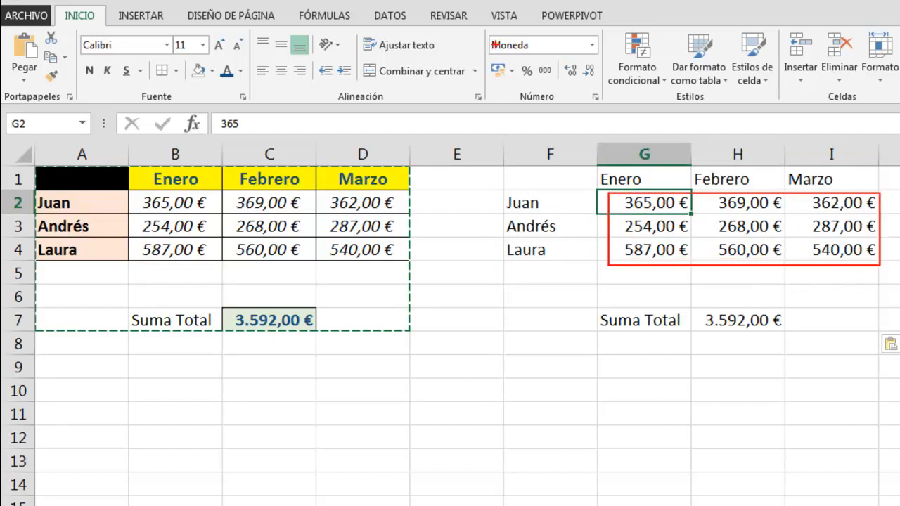
{"action": "left_click_drag", "start_coordinate": [484, 40], "coordinate": [586, 65]}
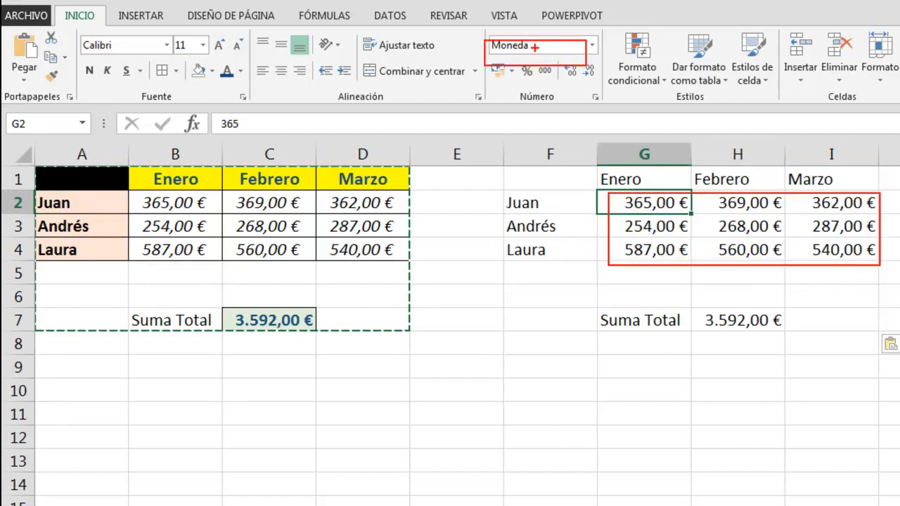
{"action": "mouse_move", "coordinate": [691, 290]}
{"action": "left_mouse_down"}
{"action": "mouse_move", "coordinate": [754, 342]}
{"action": "mouse_move", "coordinate": [786, 344]}
{"action": "left_mouse_up"}
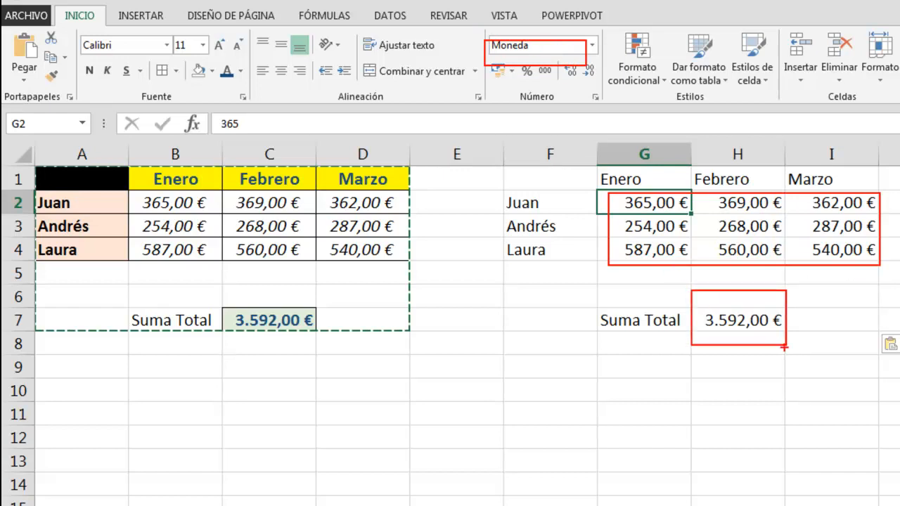
{"action": "left_click", "coordinate": [741, 321]}
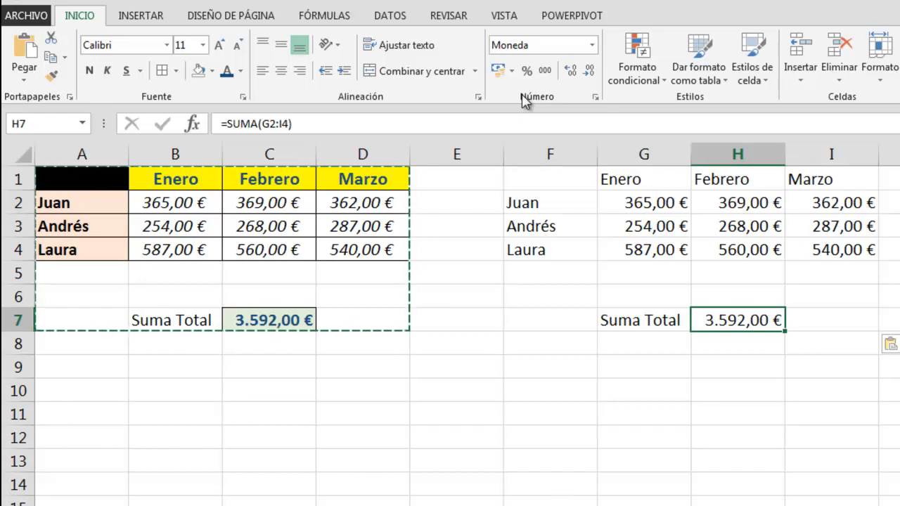
{"action": "key", "text": "Escape"}
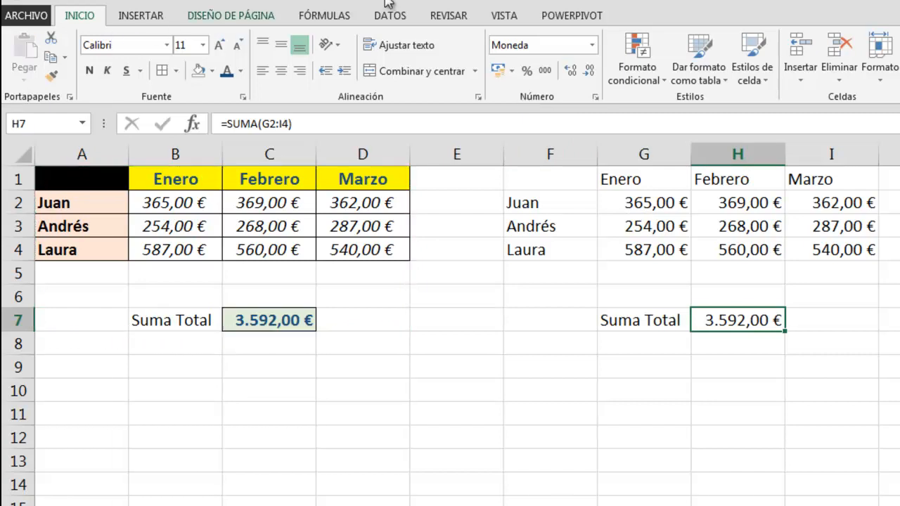
Step: Clear the pasted table from F1:I8
{"action": "left_click_drag", "start_coordinate": [562, 184], "coordinate": [798, 346]}
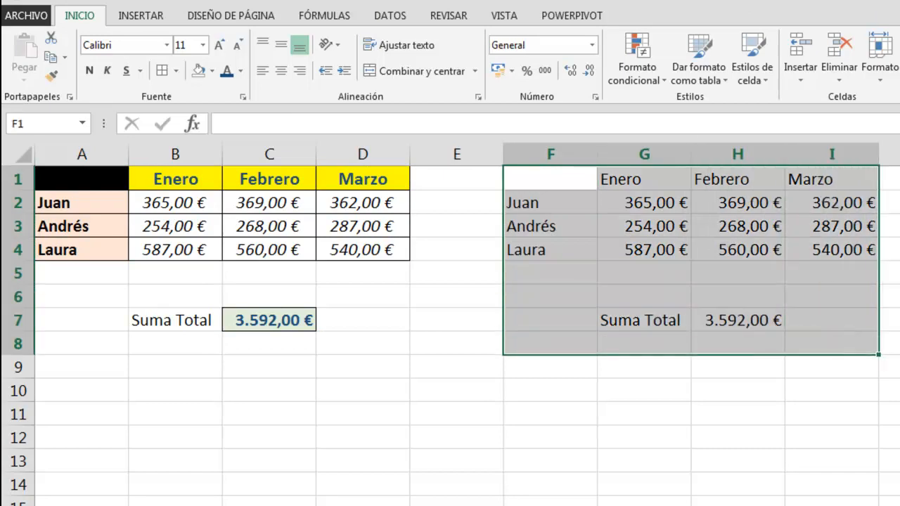
{"action": "key", "text": "Delete"}
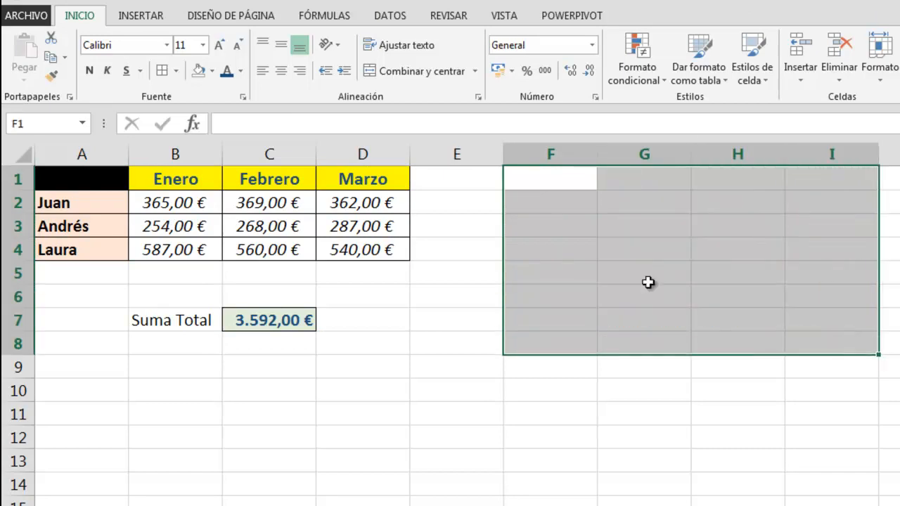
{"action": "left_click", "coordinate": [545, 188]}
Step: Copy the range A1:D7 and paste it without borders starting at F1
{"action": "left_click_drag", "start_coordinate": [40, 176], "coordinate": [350, 326]}
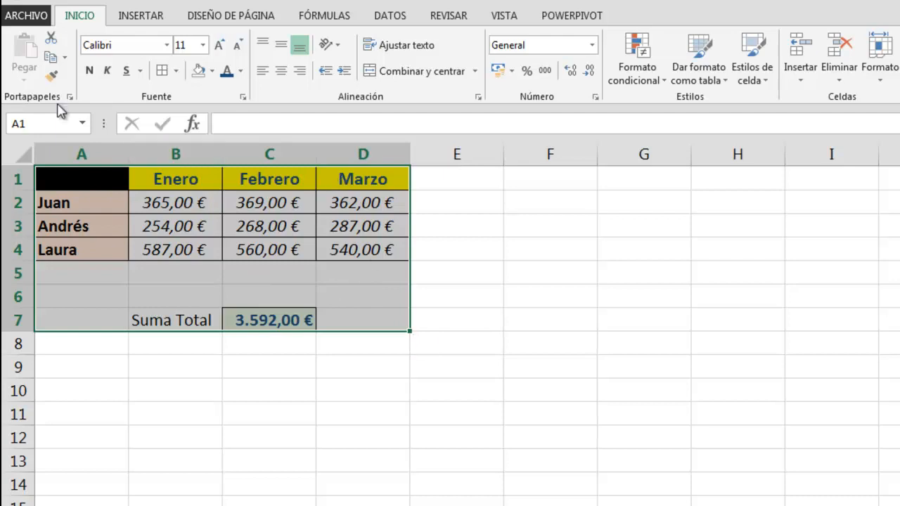
{"action": "left_click", "coordinate": [51, 57]}
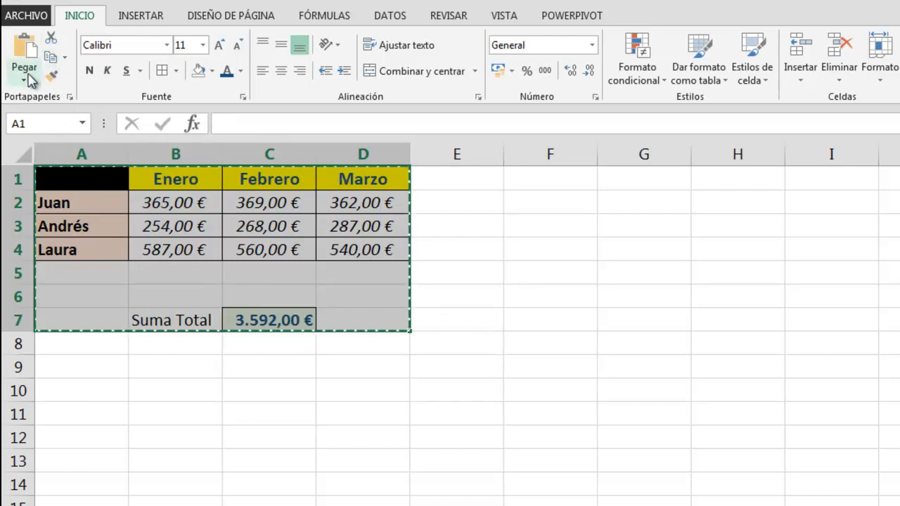
{"action": "left_click", "coordinate": [28, 75]}
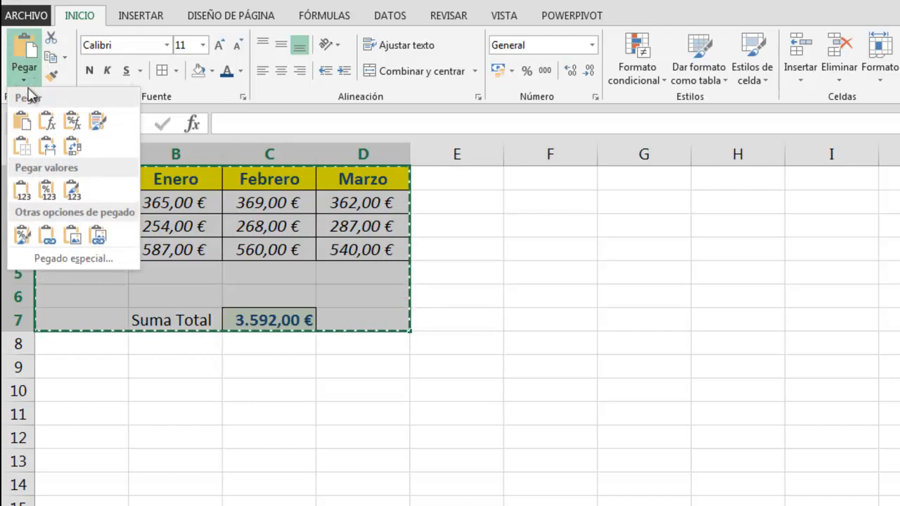
{"action": "left_click", "coordinate": [536, 175]}
{"action": "left_click", "coordinate": [542, 177]}
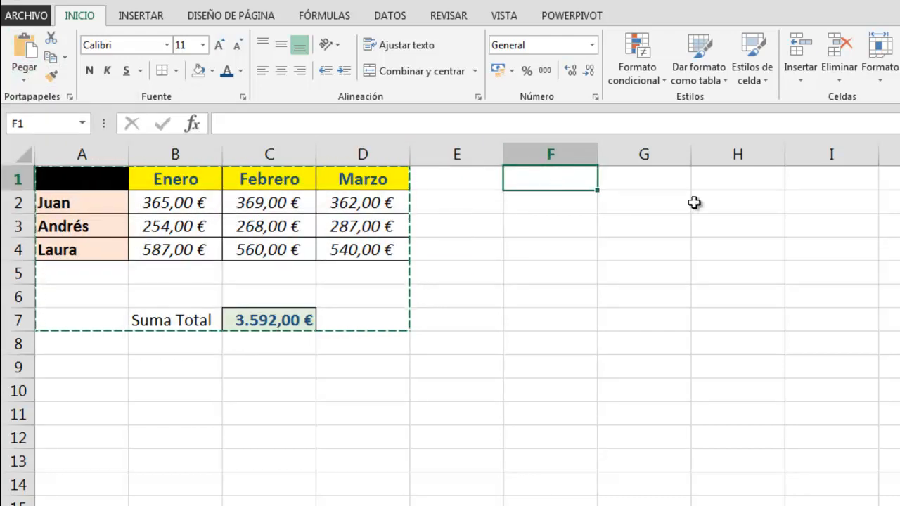
{"action": "left_click", "coordinate": [25, 74]}
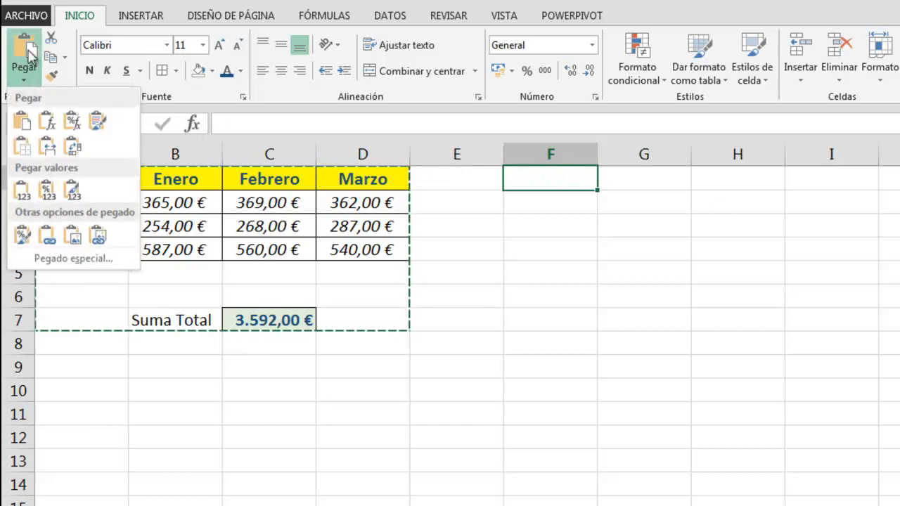
{"action": "left_click", "coordinate": [25, 151]}
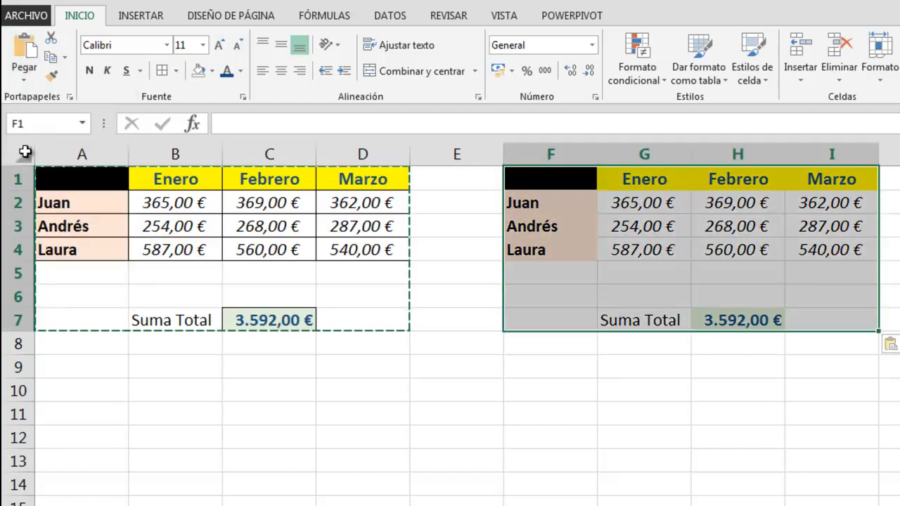
Step: Undo the borderless paste in F1:I7
{"action": "left_click", "coordinate": [647, 280]}
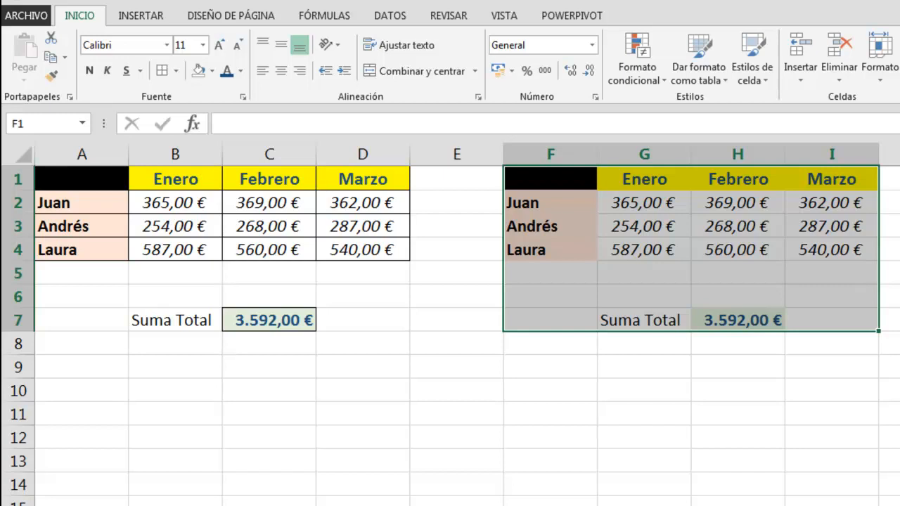
{"action": "key", "text": "ctrl+z"}
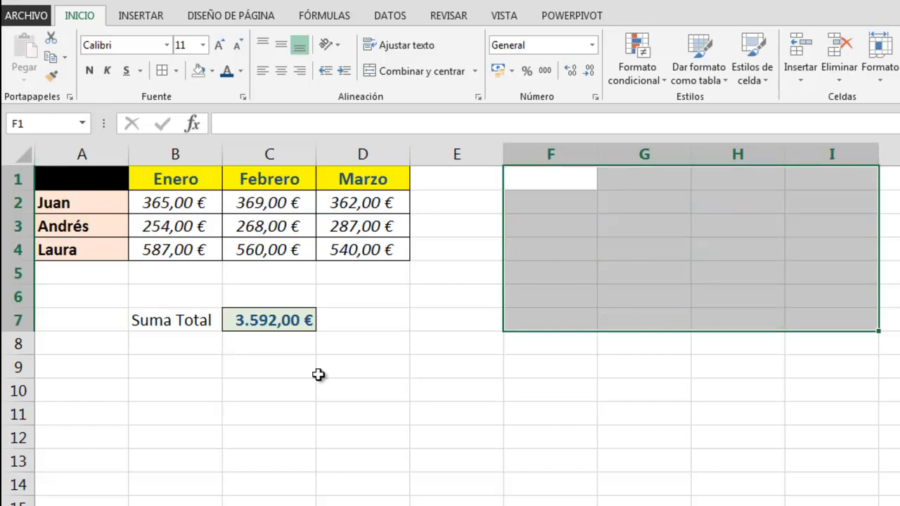
Step: Examine how the original table A1:D7 is laid out, reading the amounts across the month columns and down the person rows
{"action": "left_click_drag", "start_coordinate": [73, 183], "coordinate": [340, 320]}
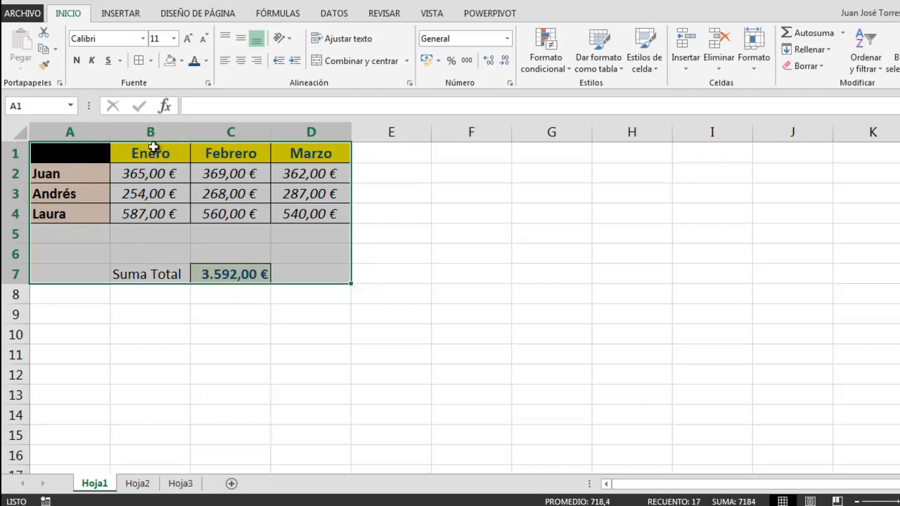
{"action": "left_click", "coordinate": [143, 173]}
{"action": "left_click", "coordinate": [206, 171]}
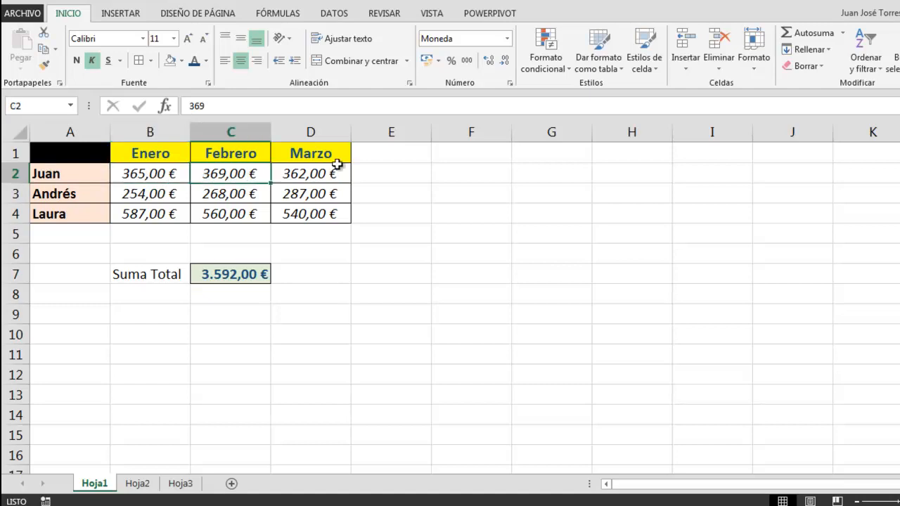
{"action": "left_click", "coordinate": [323, 176]}
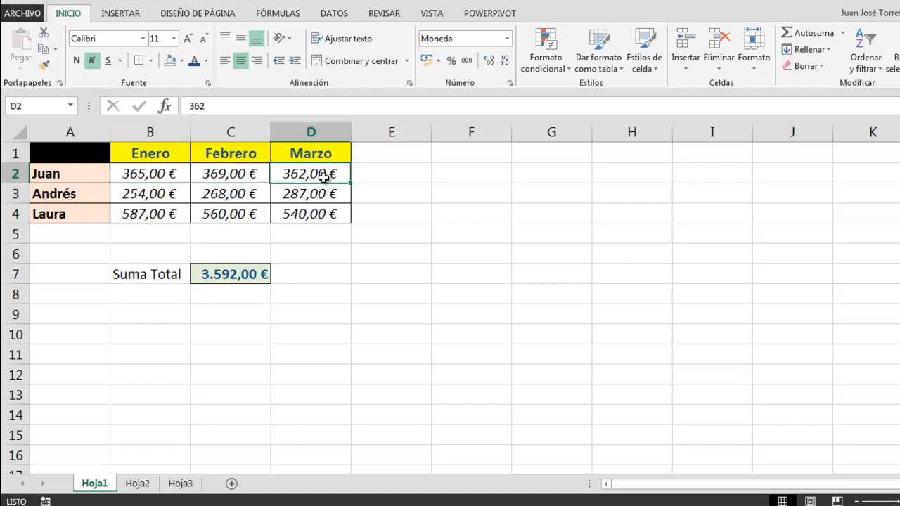
{"action": "left_click", "coordinate": [143, 179]}
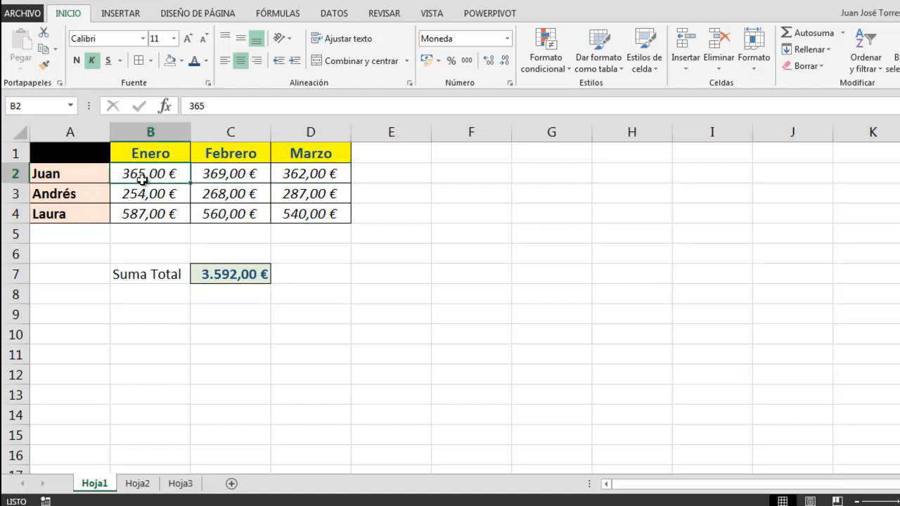
{"action": "left_click", "coordinate": [213, 176]}
{"action": "left_click", "coordinate": [328, 172]}
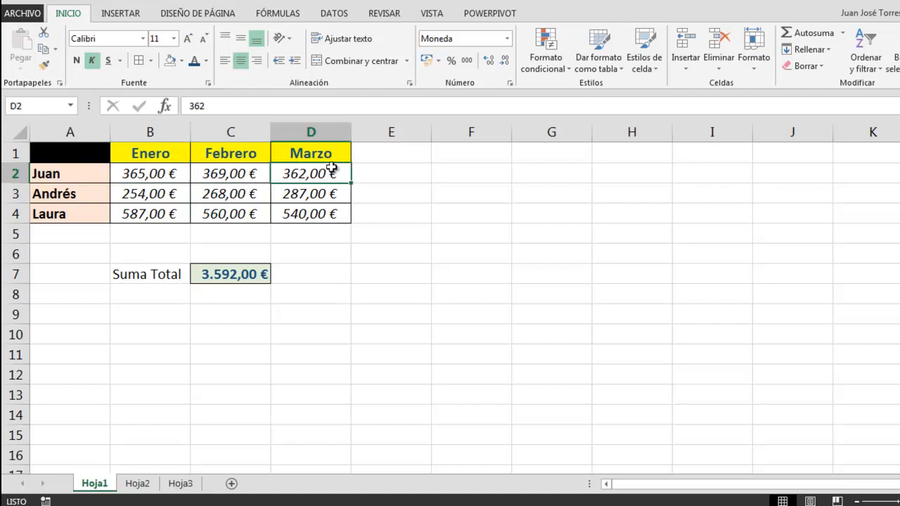
{"action": "left_click", "coordinate": [143, 200]}
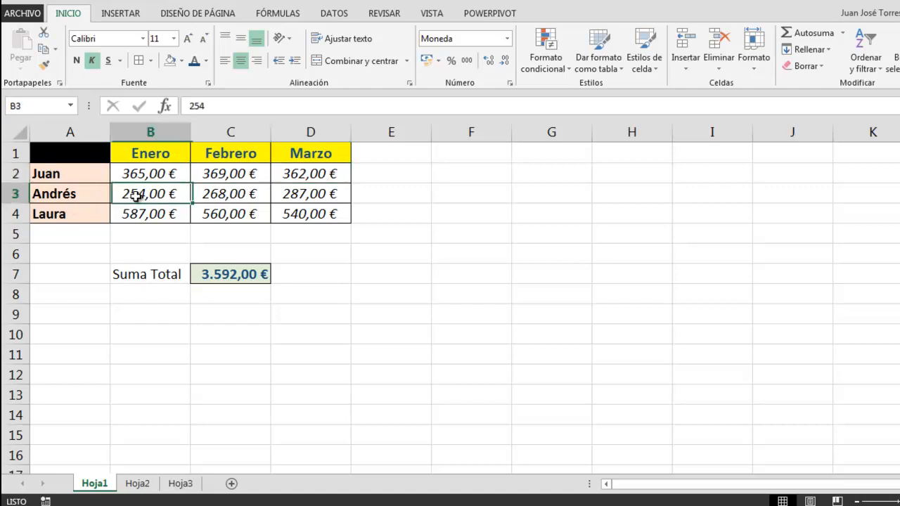
{"action": "left_click", "coordinate": [143, 215]}
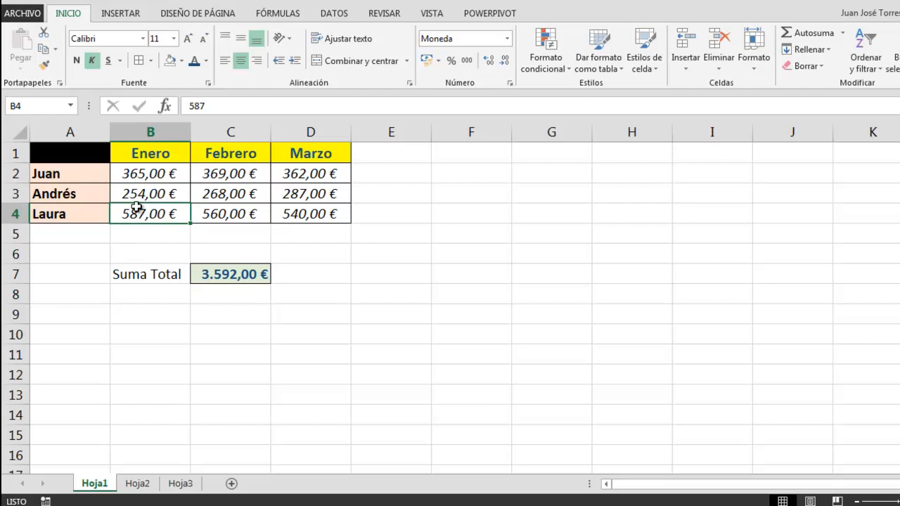
Step: Copy the range A1:D7 and paste it transposed starting at F1
{"action": "left_click_drag", "start_coordinate": [63, 153], "coordinate": [316, 273]}
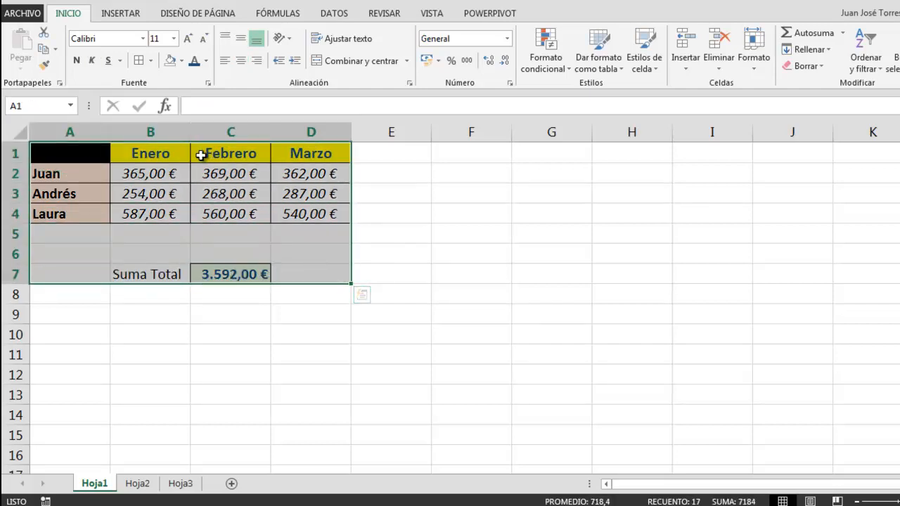
{"action": "left_click", "coordinate": [45, 50]}
{"action": "left_click", "coordinate": [480, 156]}
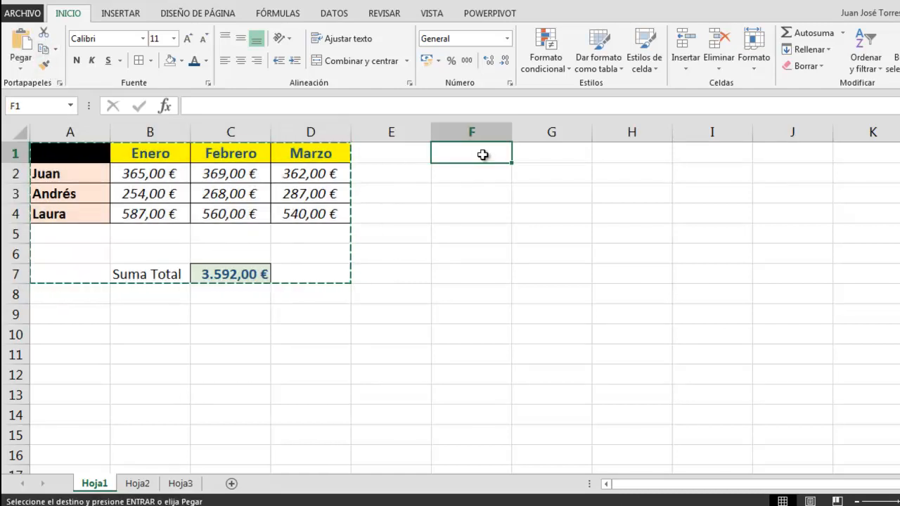
{"action": "left_click", "coordinate": [23, 67]}
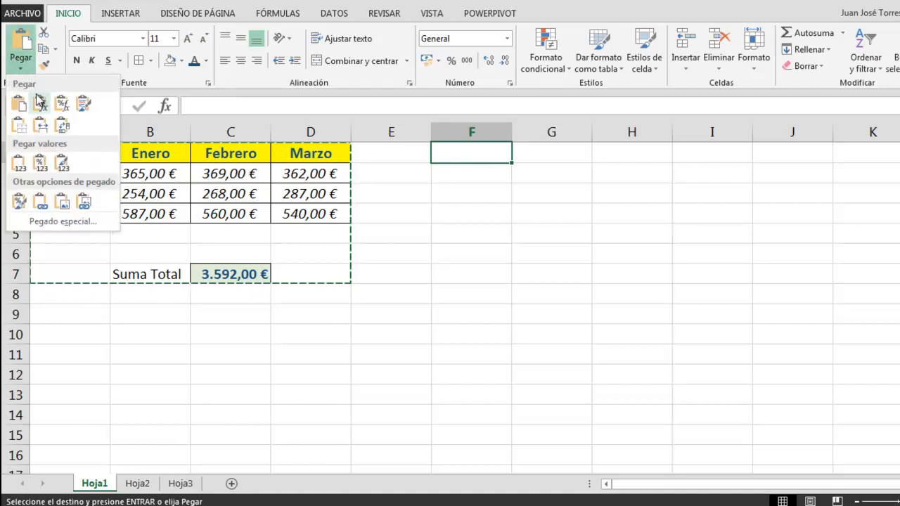
{"action": "left_click", "coordinate": [63, 130]}
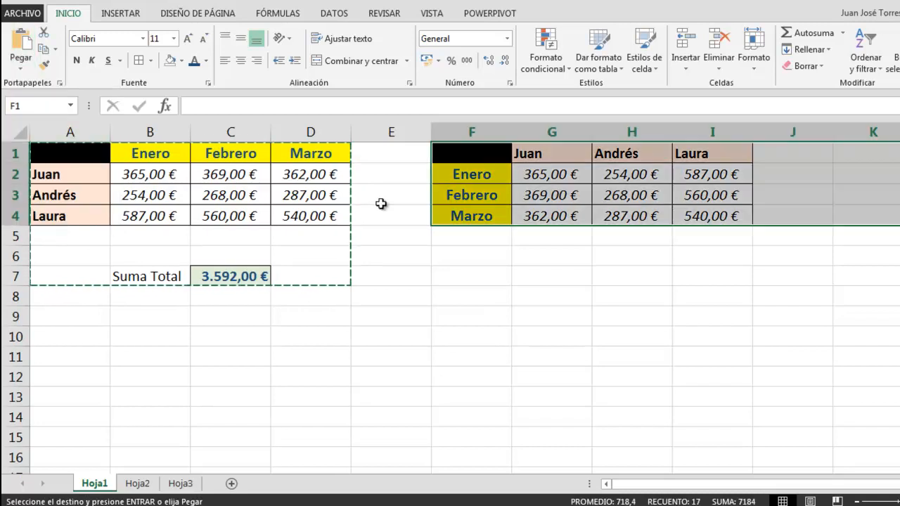
Step: Compare the transposed table at F1 with the original, checking the swapped rows and columns and the relocated Suma Total
{"action": "left_click", "coordinate": [483, 273]}
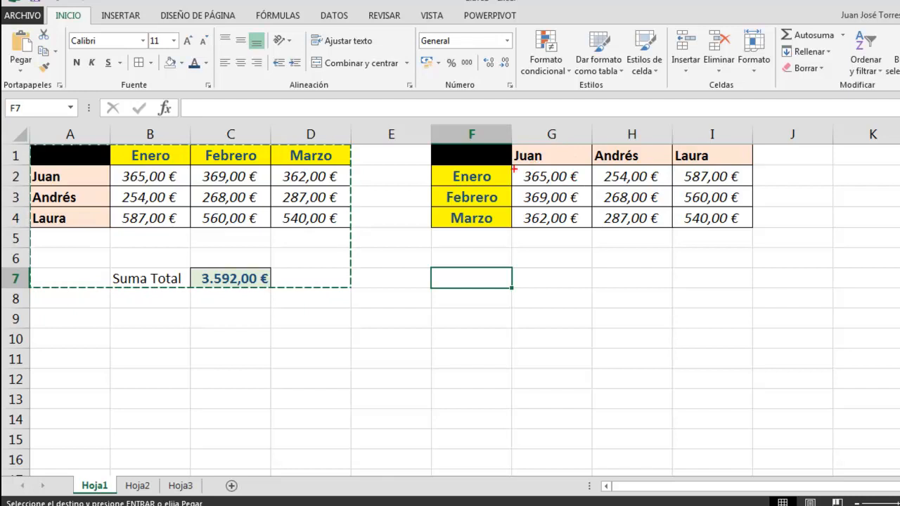
{"action": "left_click_drag", "start_coordinate": [515, 168], "coordinate": [576, 217]}
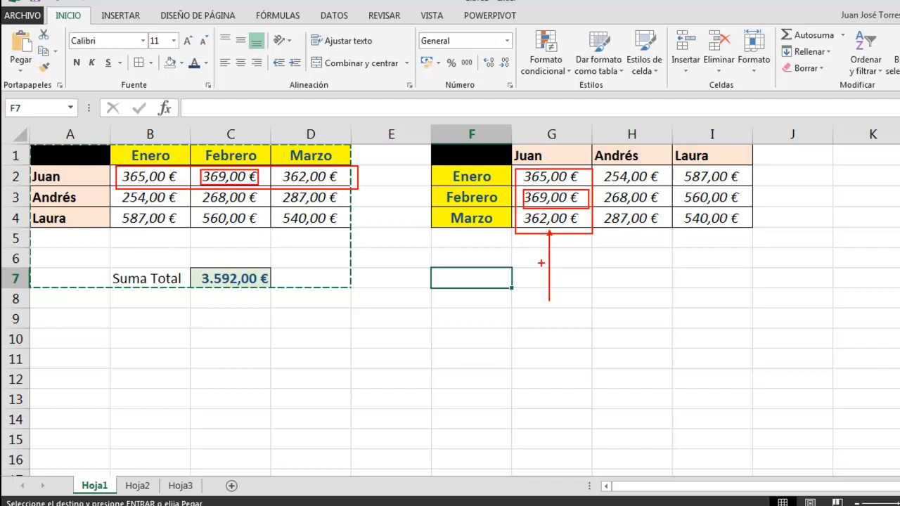
{"action": "key", "text": "Escape"}
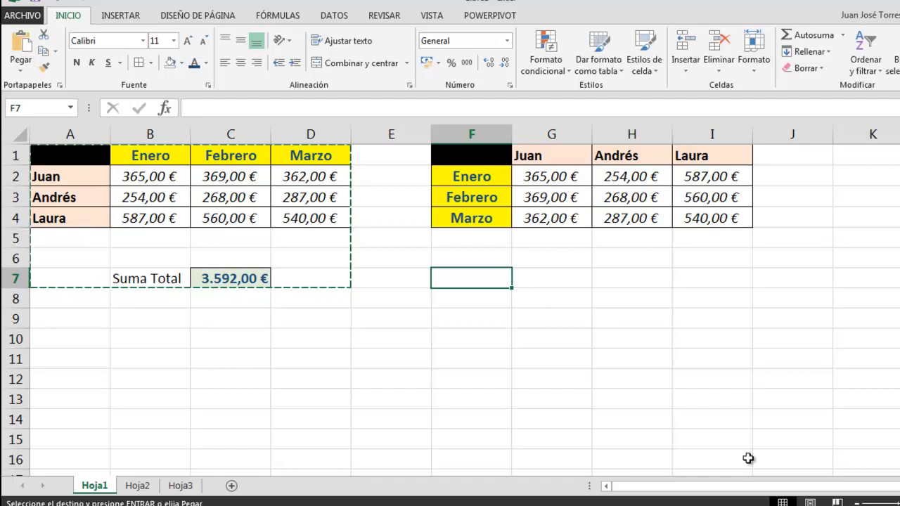
{"action": "left_click_drag", "start_coordinate": [789, 487], "coordinate": [899, 472]}
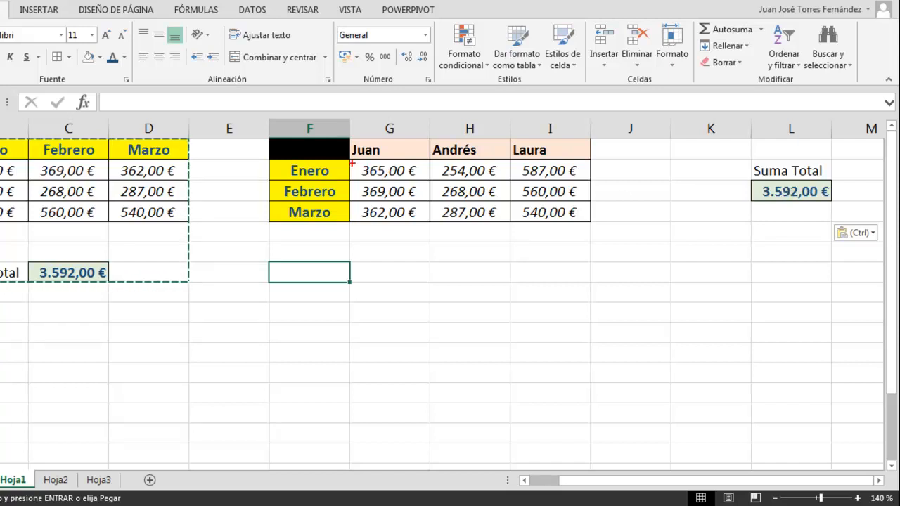
{"action": "mouse_move", "coordinate": [355, 161]}
{"action": "left_mouse_down"}
{"action": "mouse_move", "coordinate": [366, 185]}
{"action": "mouse_move", "coordinate": [544, 220]}
{"action": "mouse_move", "coordinate": [589, 220]}
{"action": "left_mouse_up"}
{"action": "left_click_drag", "start_coordinate": [609, 189], "coordinate": [738, 189]}
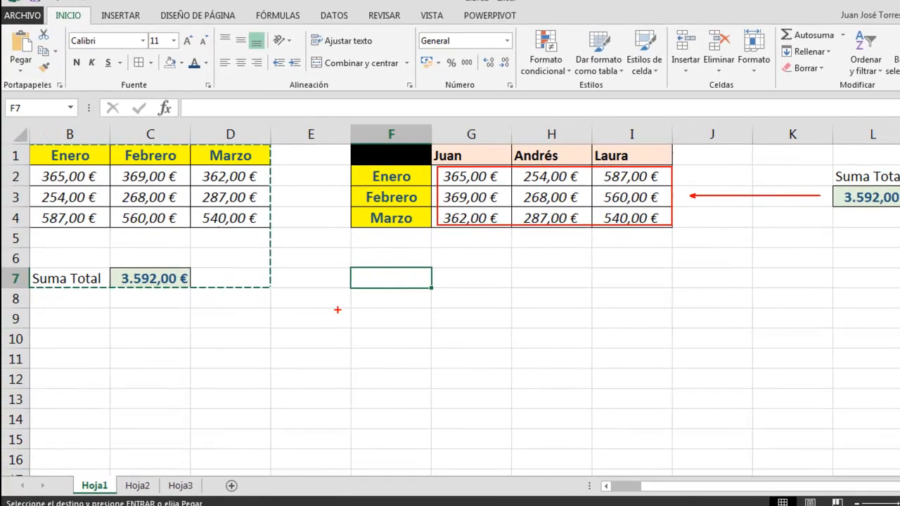
{"action": "left_click_drag", "start_coordinate": [797, 486], "coordinate": [603, 493]}
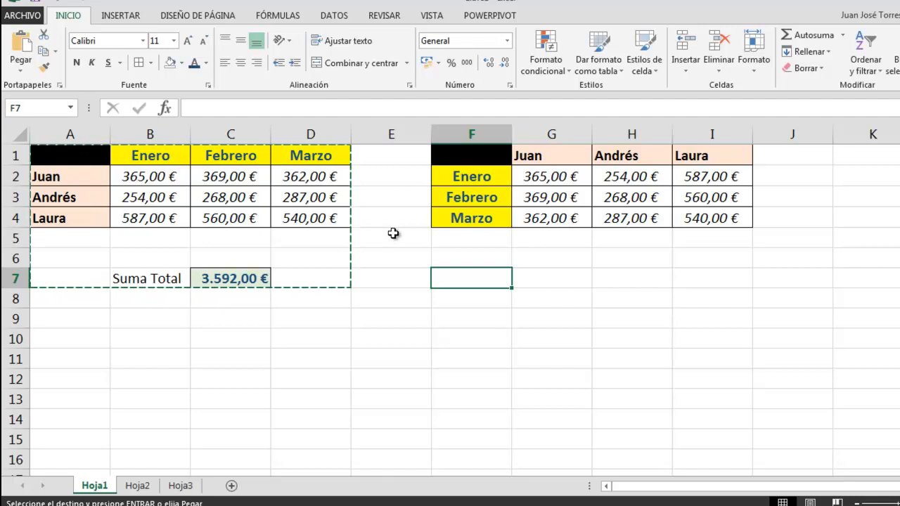
{"action": "key", "text": "Escape"}
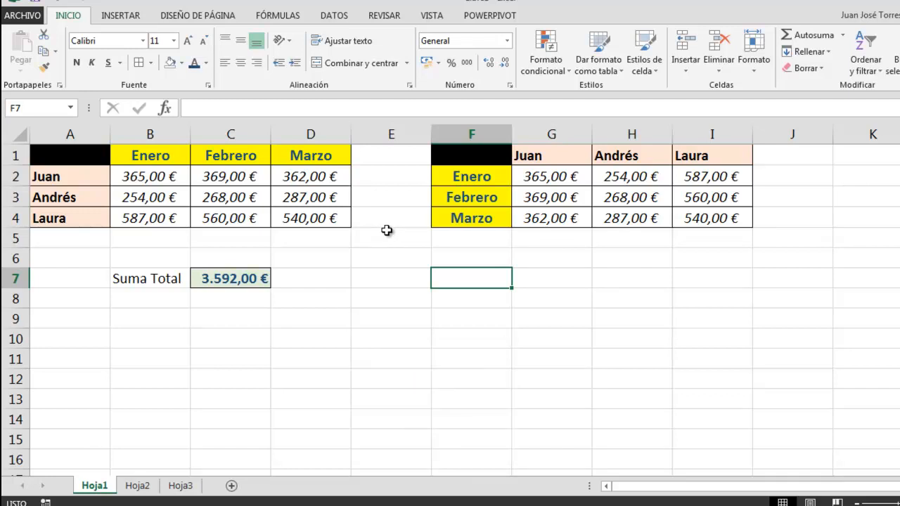
Step: Clear all contents and formatting from the transposed table that starts at F1, including the relocated Suma Total
{"action": "left_click_drag", "start_coordinate": [473, 150], "coordinate": [897, 281]}
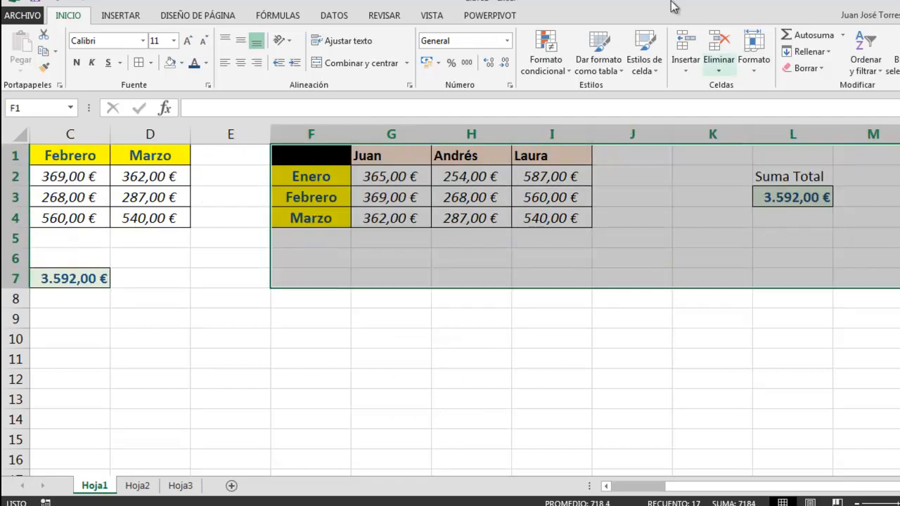
{"action": "left_click", "coordinate": [805, 69]}
{"action": "left_click", "coordinate": [821, 82]}
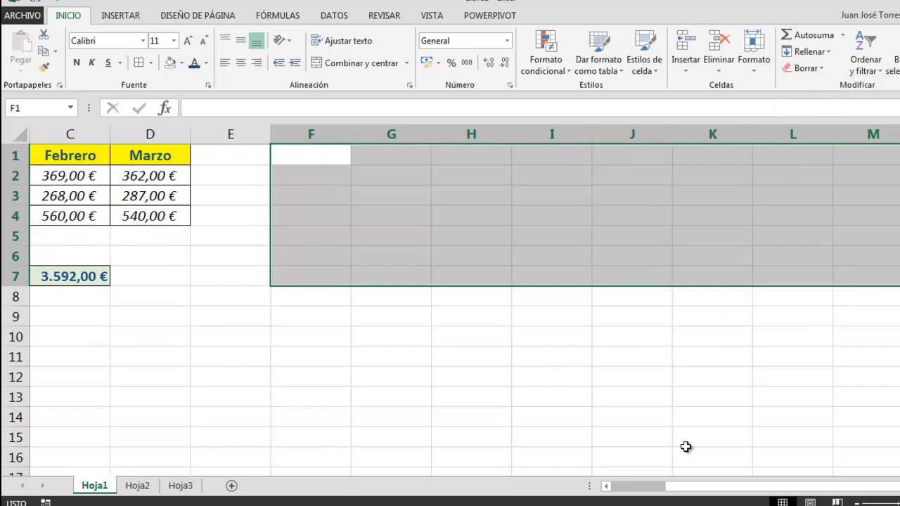
{"action": "left_click_drag", "start_coordinate": [719, 487], "coordinate": [703, 486]}
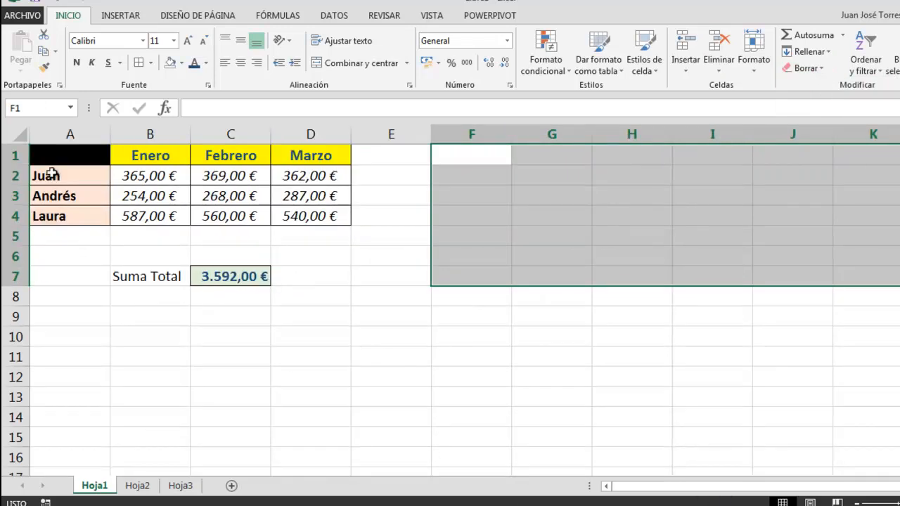
{"action": "left_click", "coordinate": [379, 159]}
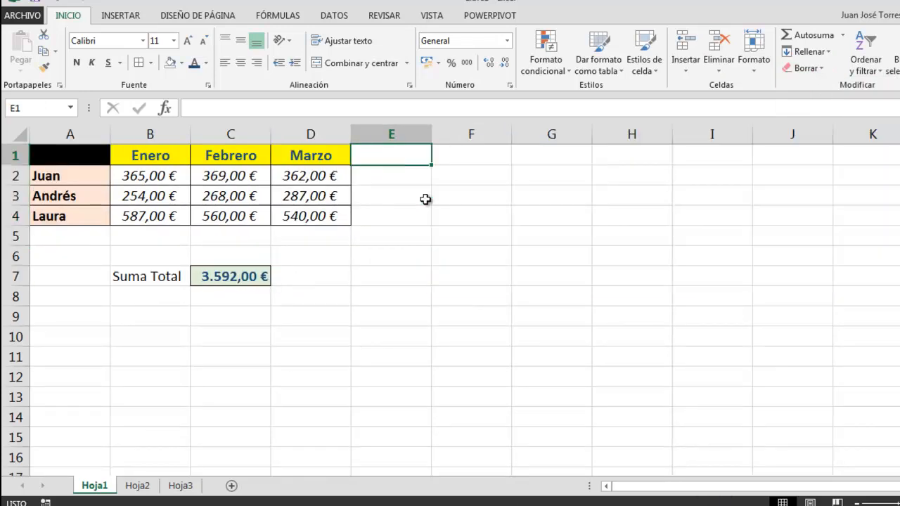
{"action": "left_click", "coordinate": [496, 154]}
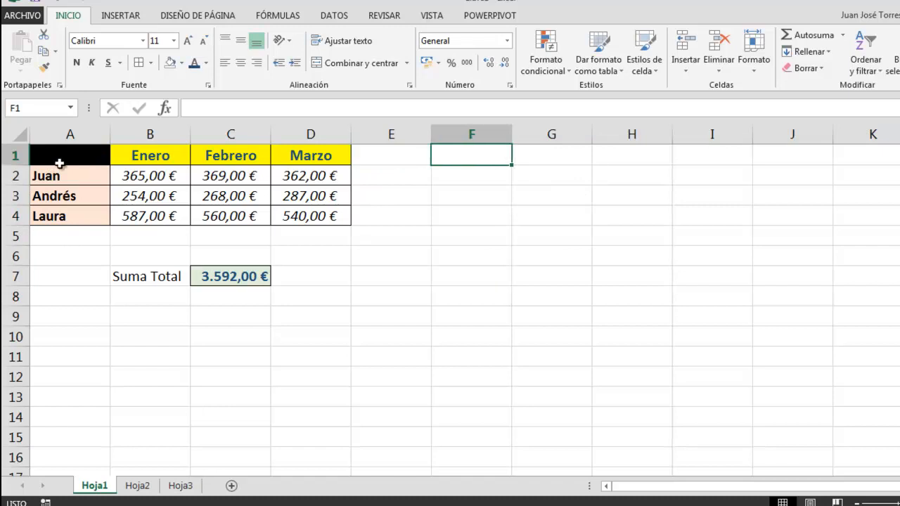
Step: Copy the Suma Total formula from C7 into I7 with a normal paste and compare the summed ranges B2:D4 and H2:J4
{"action": "left_click", "coordinate": [227, 287]}
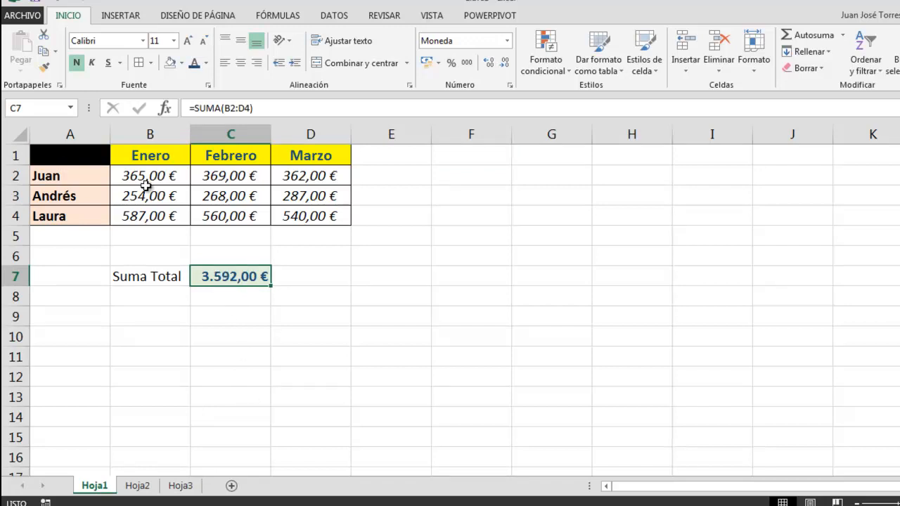
{"action": "left_click", "coordinate": [44, 51]}
{"action": "left_click", "coordinate": [740, 270]}
{"action": "left_click", "coordinate": [21, 42]}
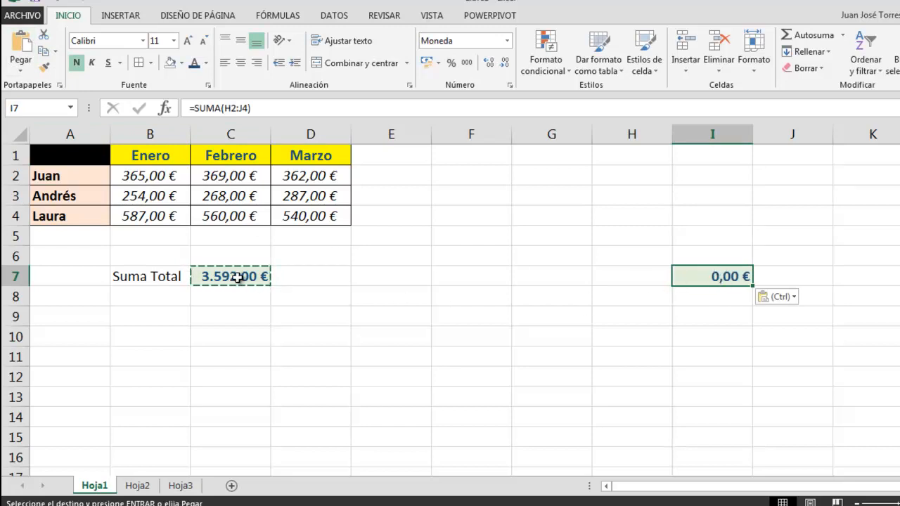
{"action": "left_click_drag", "start_coordinate": [145, 176], "coordinate": [319, 215]}
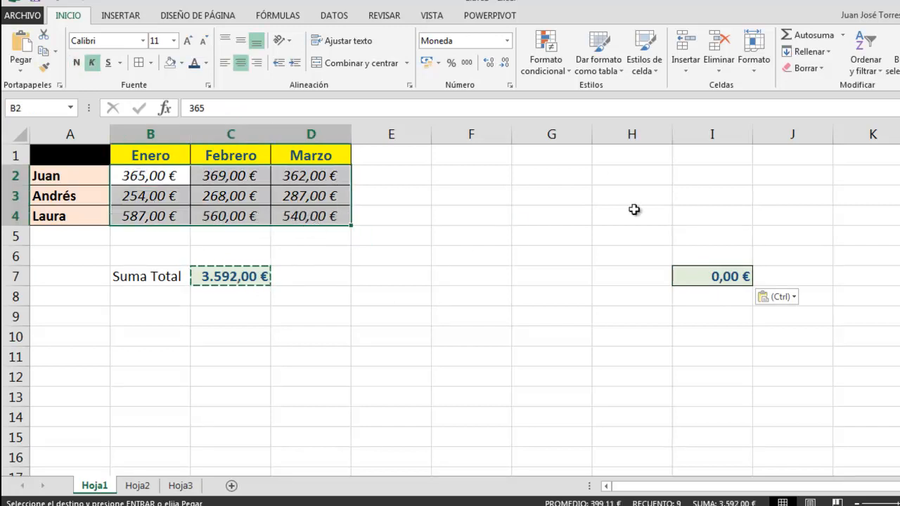
{"action": "left_click_drag", "start_coordinate": [614, 172], "coordinate": [823, 218]}
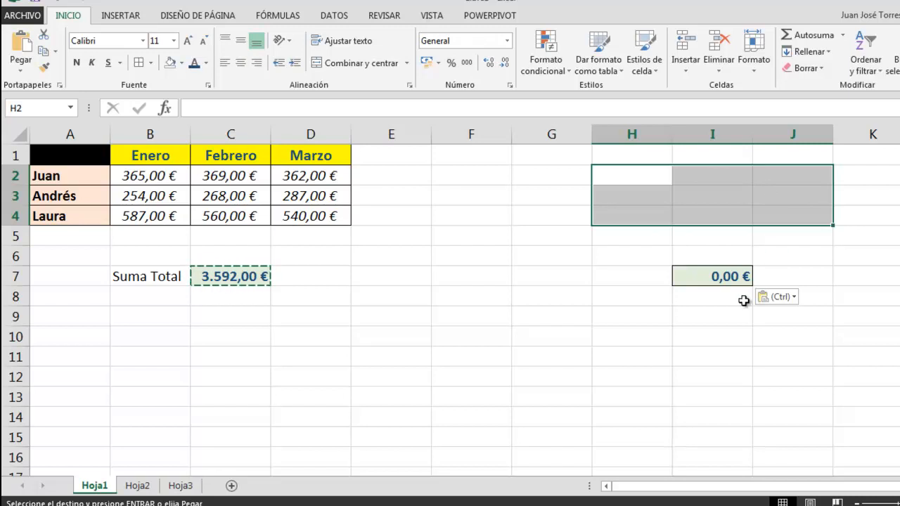
Step: Enter 587 in I2, 200 in H2 and 100 in H3, and compare the formulas in C7 and I7
{"action": "left_click", "coordinate": [698, 176]}
{"action": "key", "text": "Escape"}
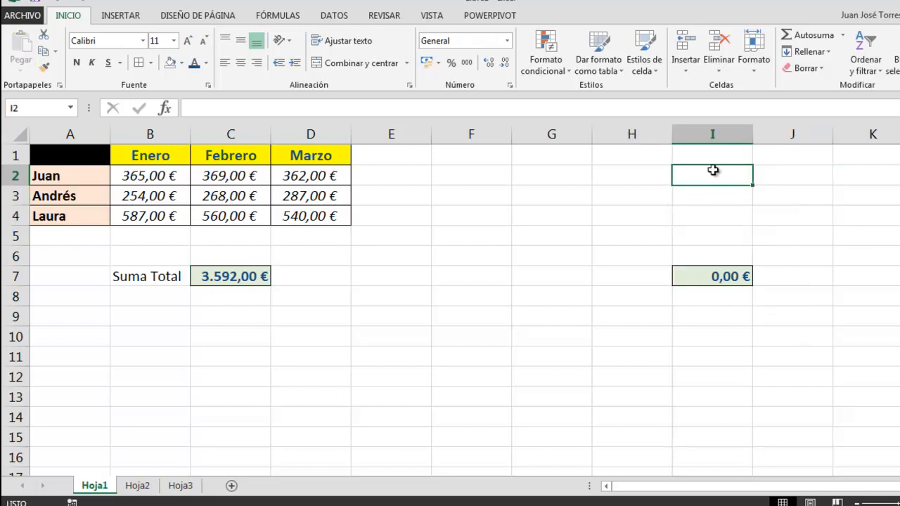
{"action": "type", "text": "587"}
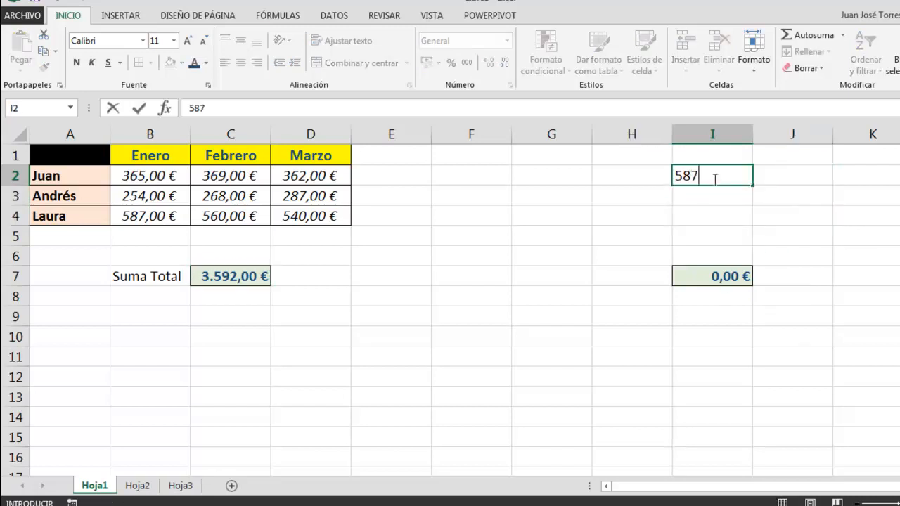
{"action": "key", "text": "Return"}
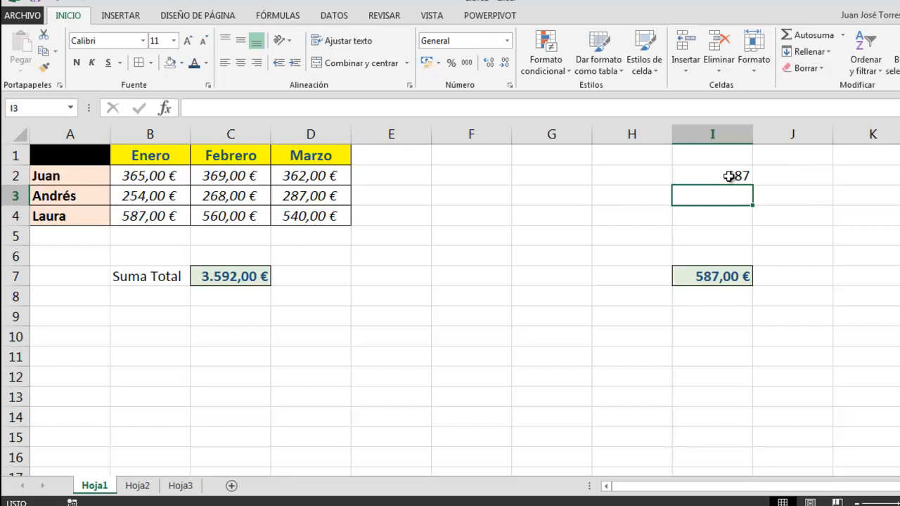
{"action": "left_click", "coordinate": [630, 179]}
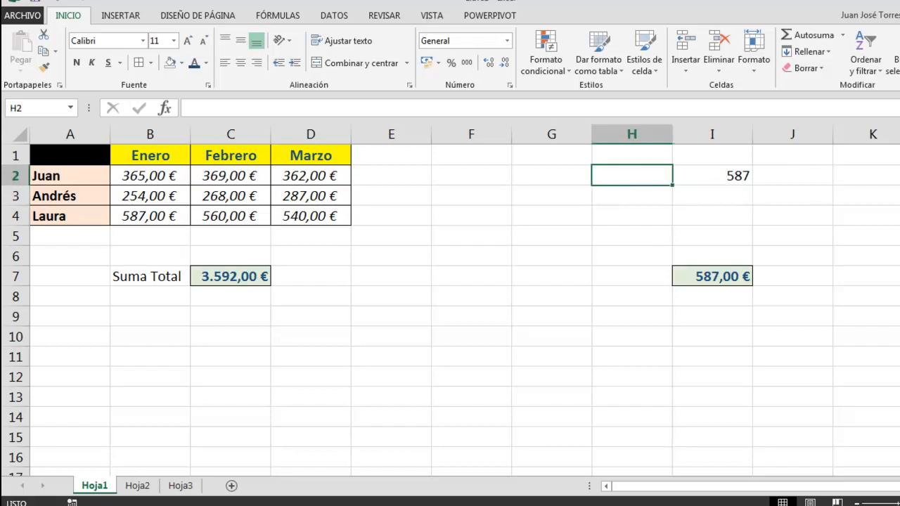
{"action": "type", "text": "200"}
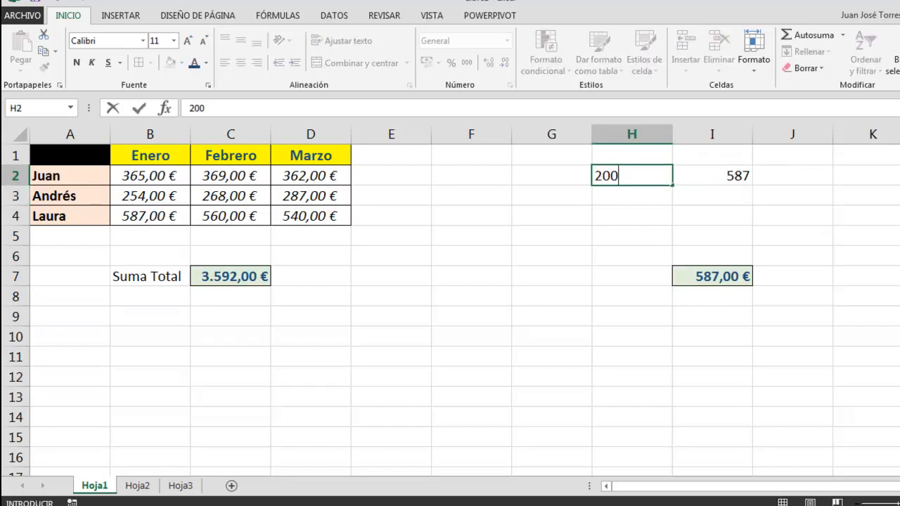
{"action": "key", "text": "Return"}
{"action": "type", "text": "100"}
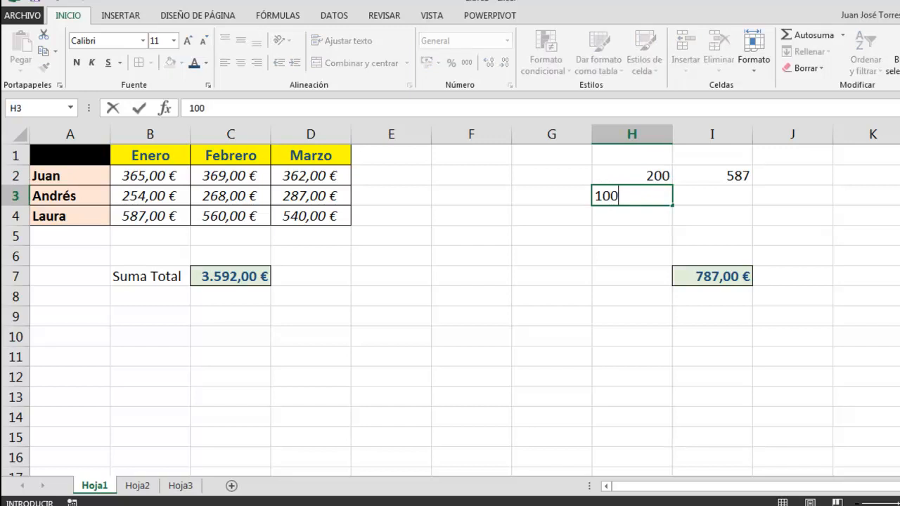
{"action": "key", "text": "Return"}
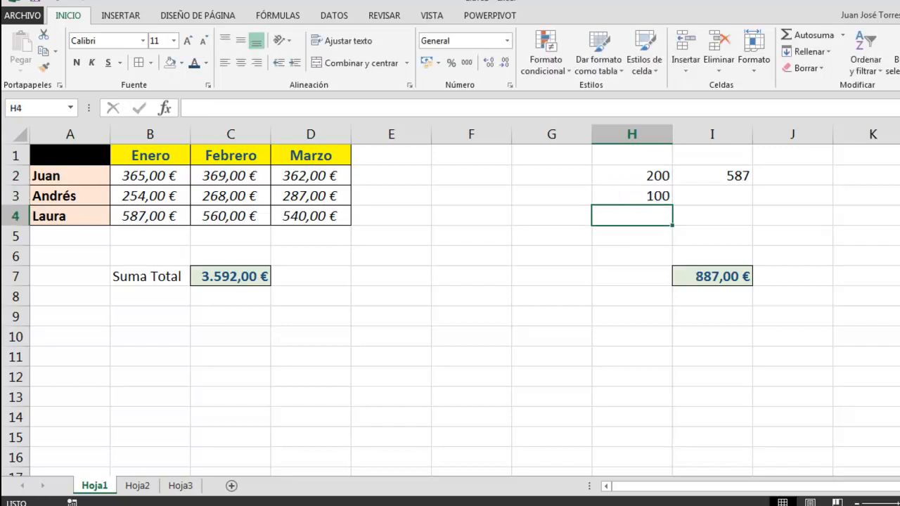
{"action": "left_click", "coordinate": [218, 281]}
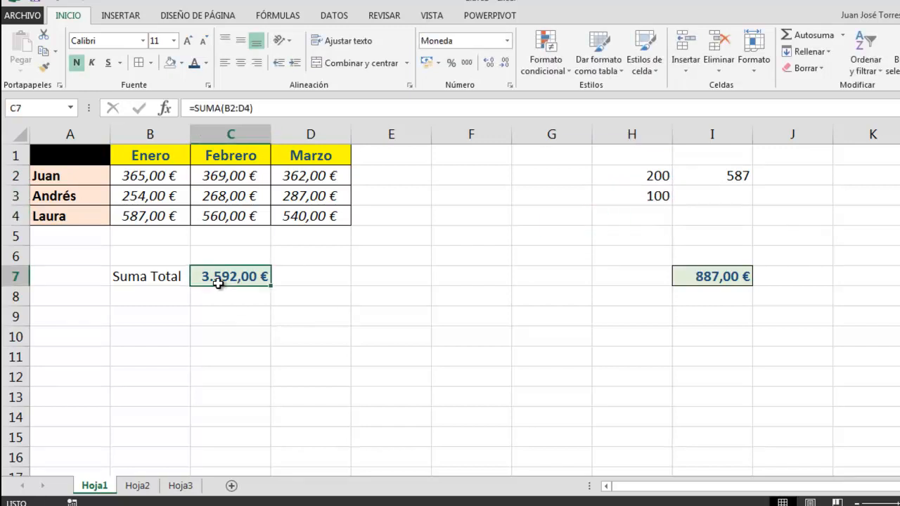
{"action": "left_click", "coordinate": [690, 276]}
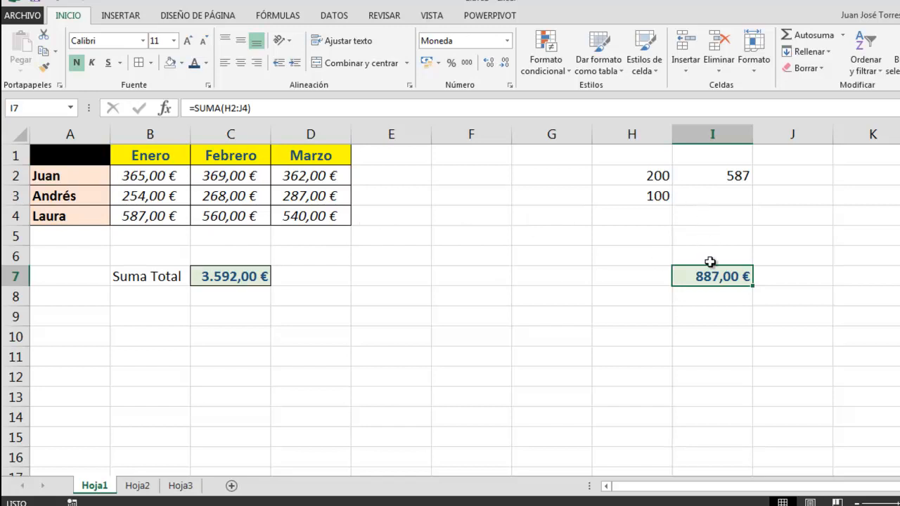
Step: Clear all contents and formatting from the range H1:J9
{"action": "left_click_drag", "start_coordinate": [632, 156], "coordinate": [815, 320]}
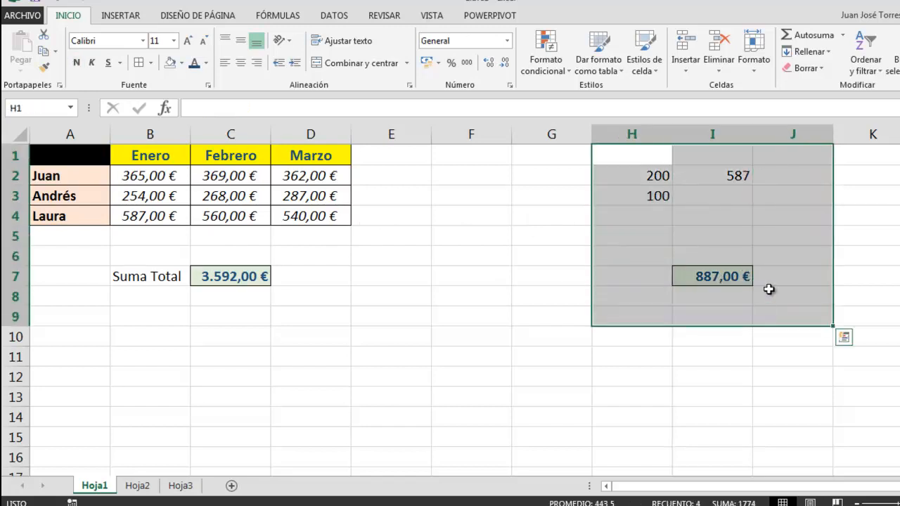
{"action": "left_click", "coordinate": [821, 68]}
{"action": "left_click", "coordinate": [826, 87]}
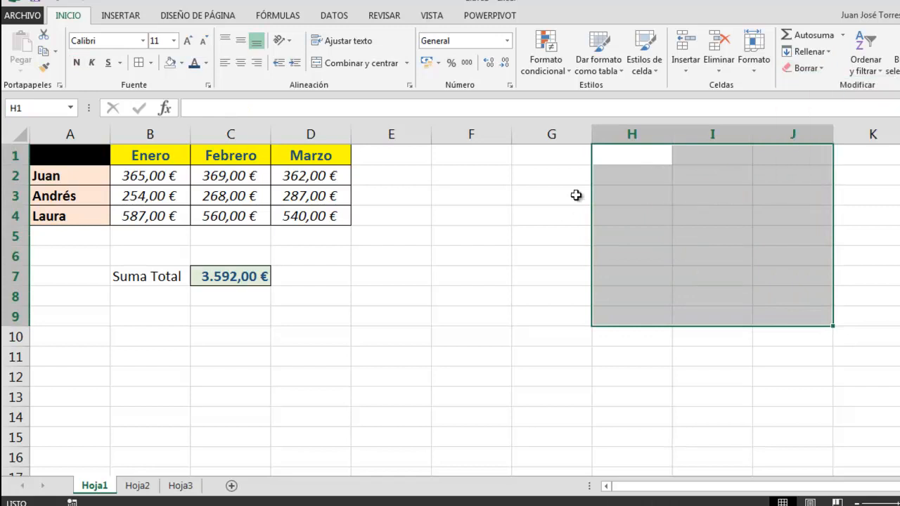
{"action": "left_click", "coordinate": [610, 161]}
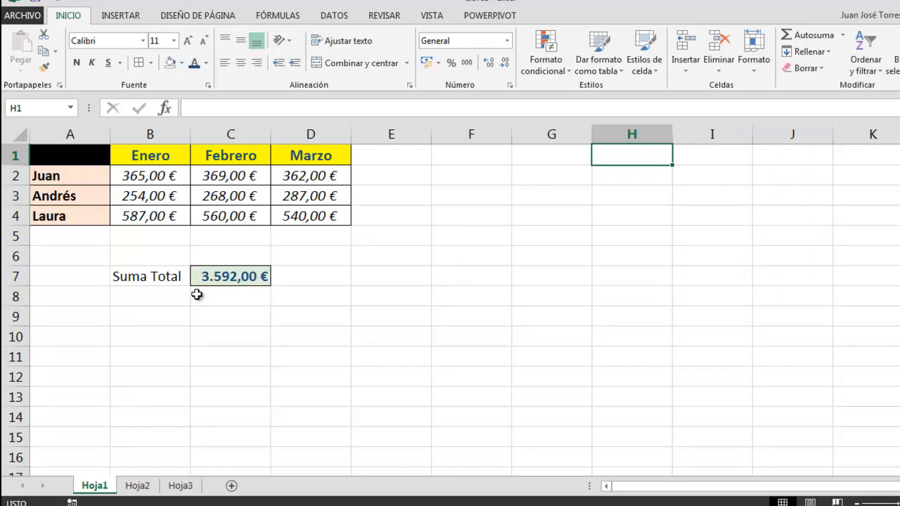
Step: Copy the Suma Total in C7 and paste it into I7 as values only
{"action": "left_click", "coordinate": [225, 275]}
{"action": "left_click", "coordinate": [704, 279]}
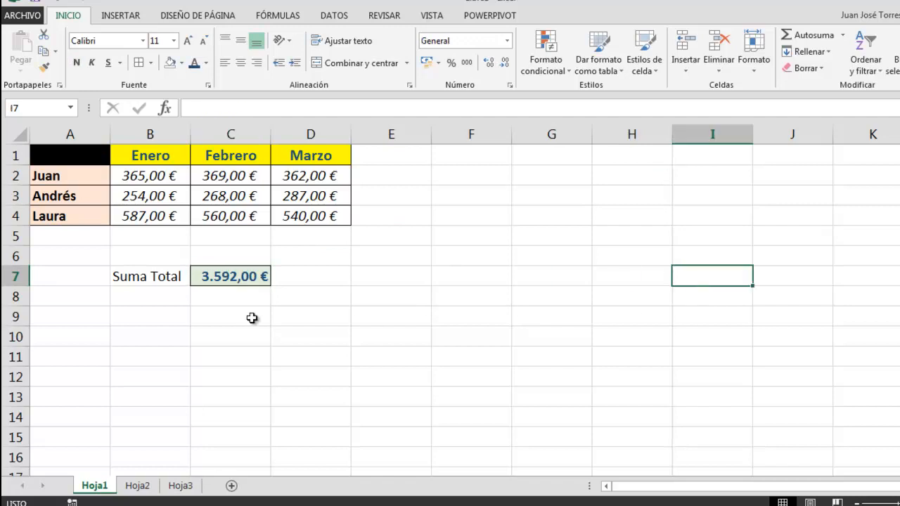
{"action": "left_click", "coordinate": [212, 283]}
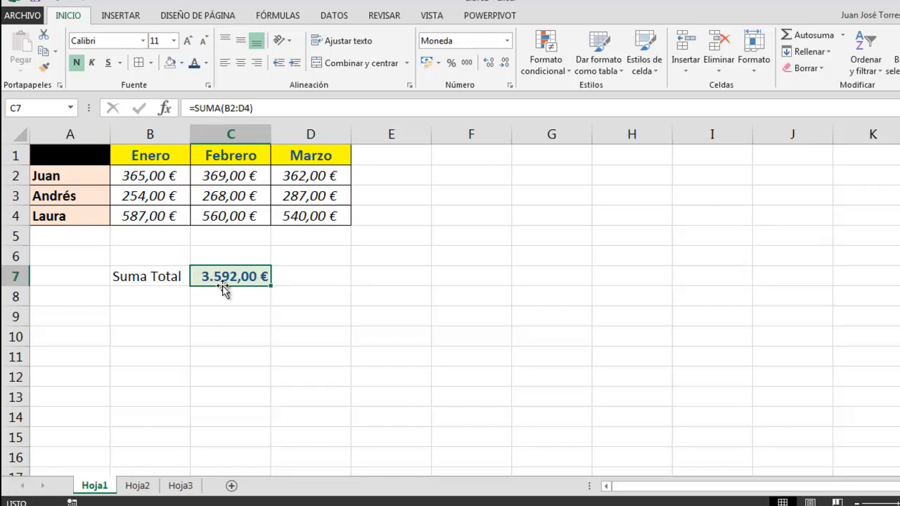
{"action": "left_click", "coordinate": [43, 56]}
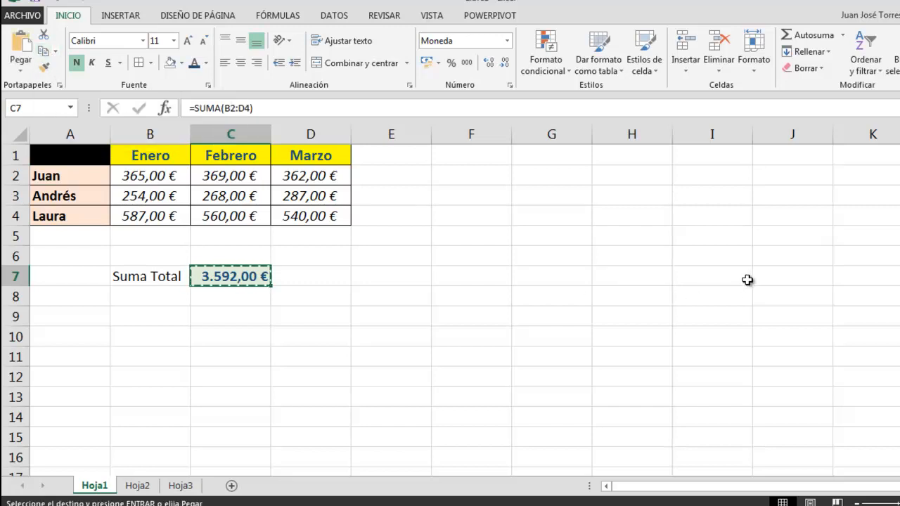
{"action": "left_click", "coordinate": [717, 272]}
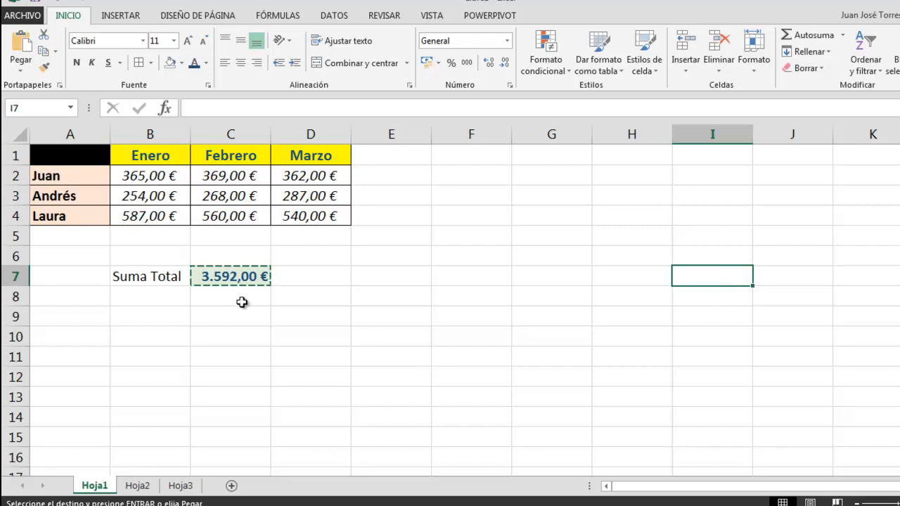
{"action": "left_click", "coordinate": [21, 73]}
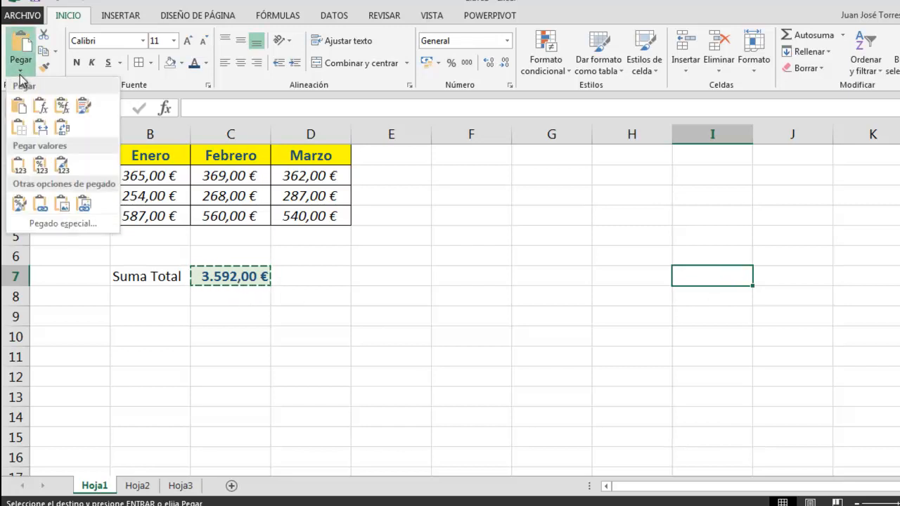
{"action": "left_click", "coordinate": [19, 171]}
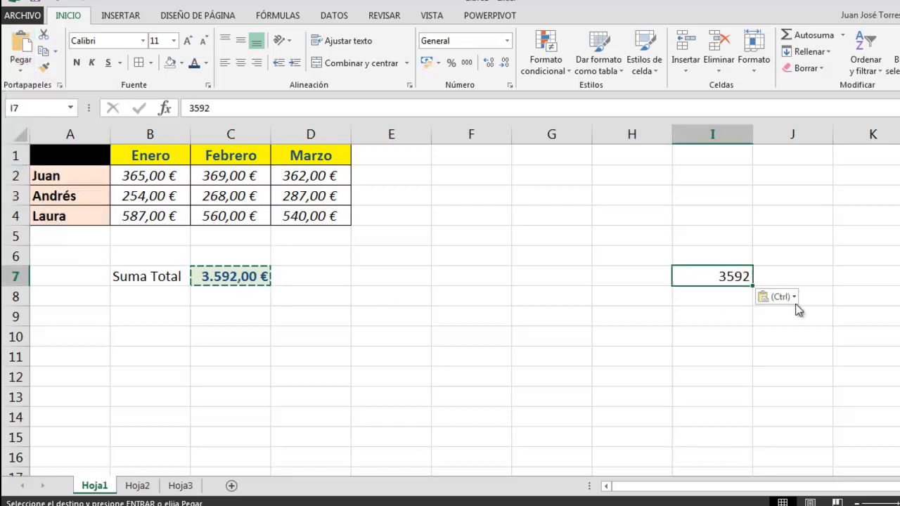
Step: Compare the contents of the pasted cell I7 with the SUMA formula behind the Suma Total in C7
{"action": "left_click", "coordinate": [738, 311]}
{"action": "left_click", "coordinate": [696, 279]}
{"action": "mouse_move", "coordinate": [181, 94]}
{"action": "left_mouse_down"}
{"action": "mouse_move", "coordinate": [235, 122]}
{"action": "mouse_move", "coordinate": [318, 88]}
{"action": "left_mouse_up"}
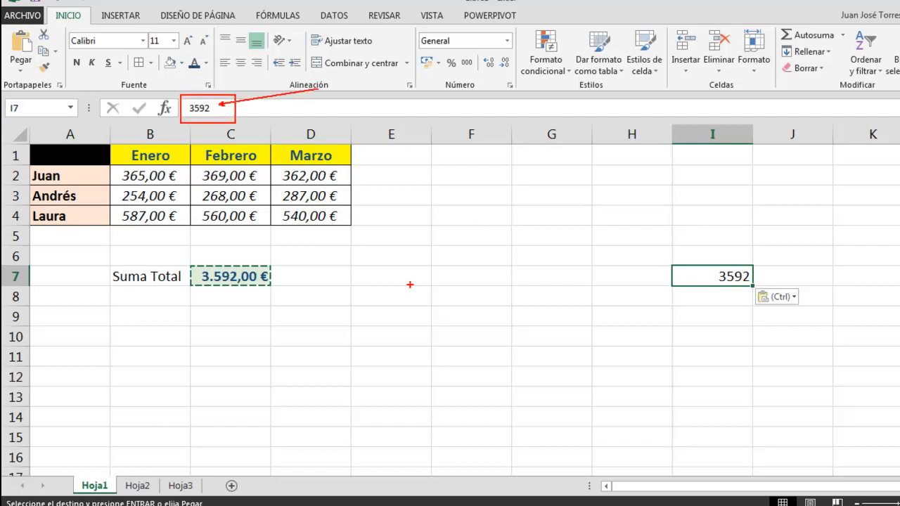
{"action": "key", "text": "Escape"}
{"action": "type", "text": "º"}
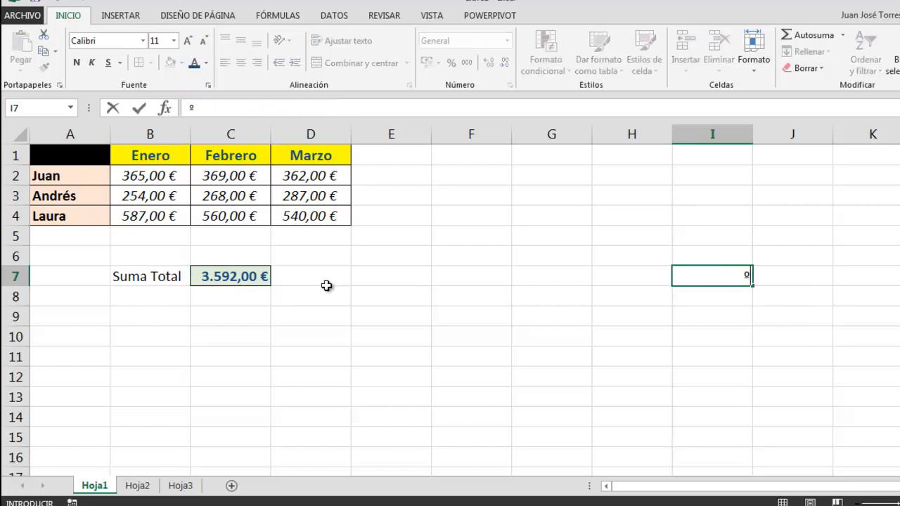
{"action": "left_click", "coordinate": [220, 285]}
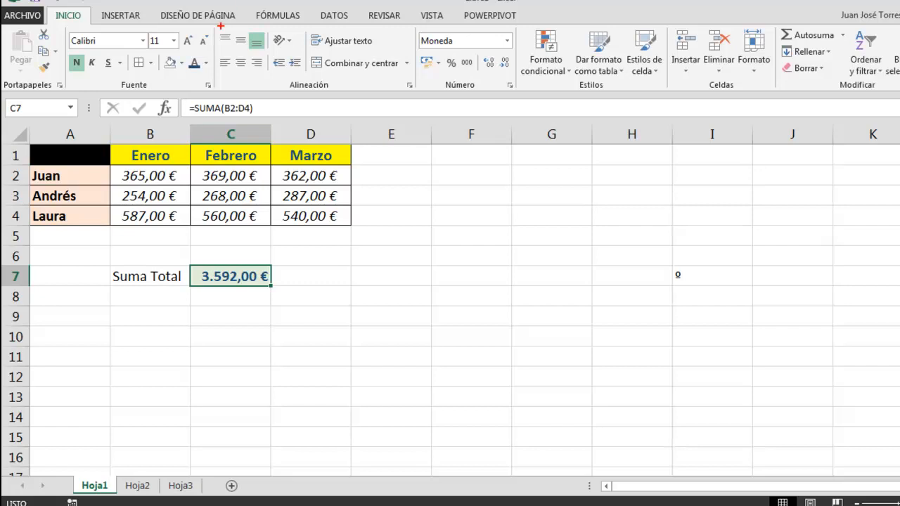
{"action": "mouse_move", "coordinate": [178, 98]}
{"action": "left_mouse_down"}
{"action": "mouse_move", "coordinate": [259, 121]}
{"action": "mouse_move", "coordinate": [342, 74]}
{"action": "left_mouse_up"}
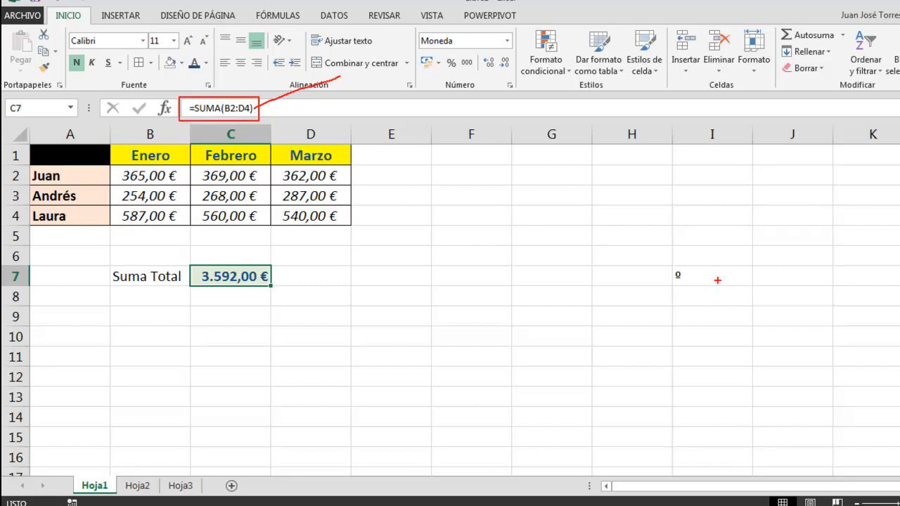
{"action": "key", "text": "Escape"}
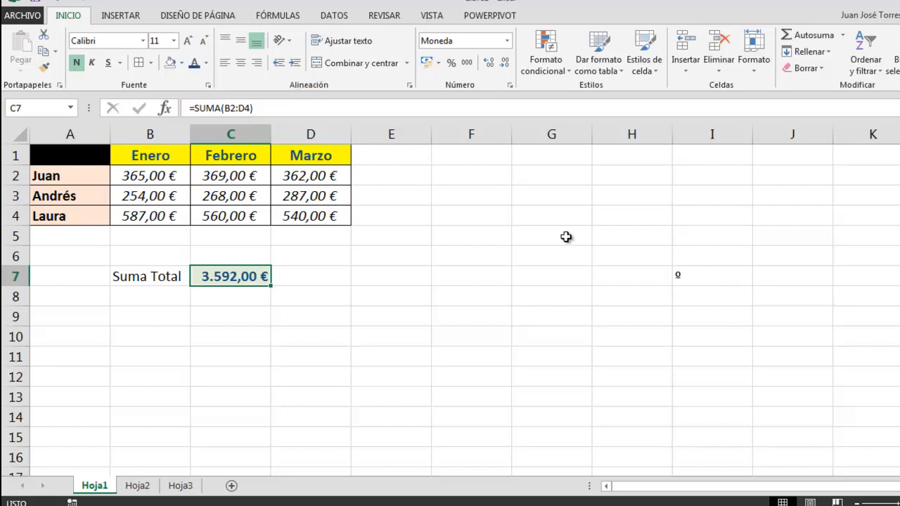
Step: Clear the stray º character from I7 and cancel copying that cell
{"action": "left_click", "coordinate": [687, 276]}
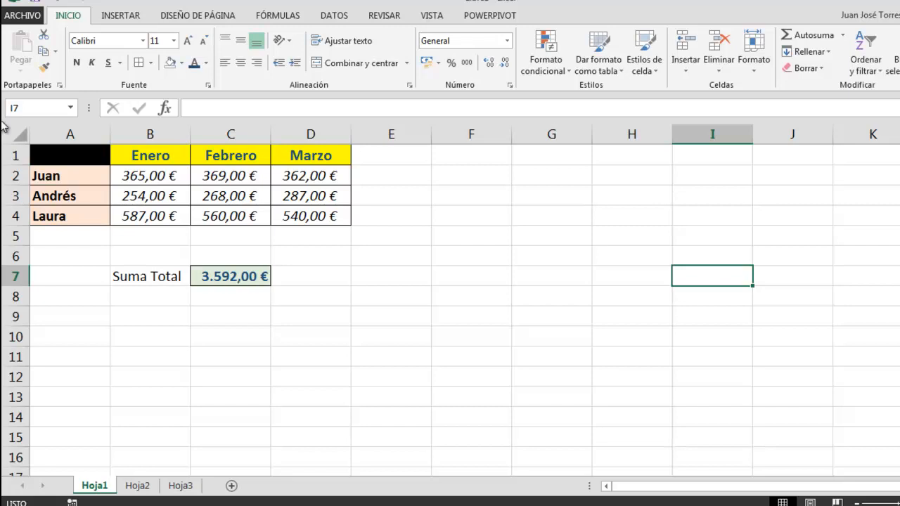
{"action": "left_click", "coordinate": [45, 55]}
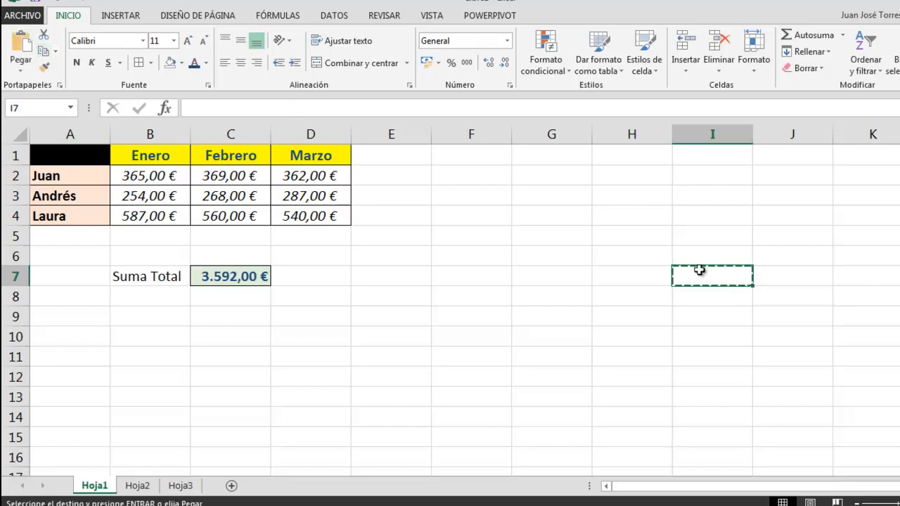
{"action": "key", "text": "Escape"}
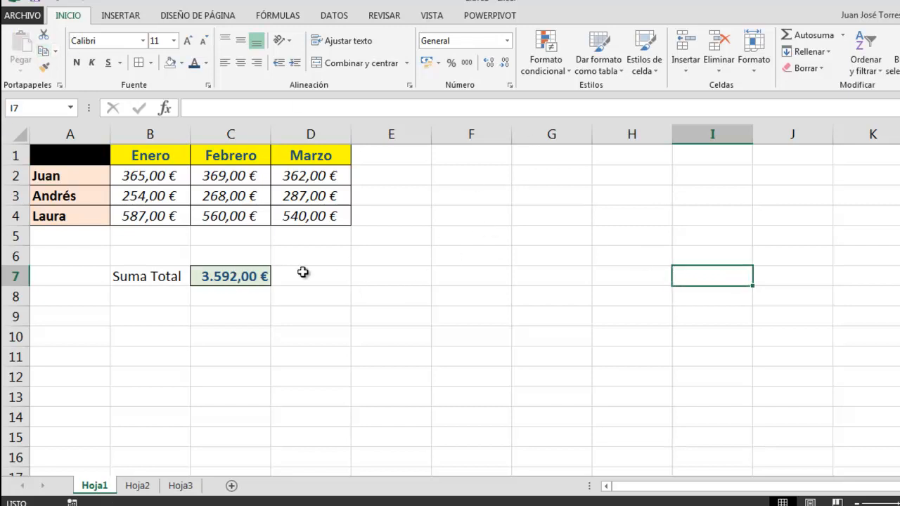
Step: Copy the Suma Total in C7 and paste it into I7 as values with number formatting
{"action": "left_click", "coordinate": [214, 277]}
{"action": "left_click", "coordinate": [44, 51]}
{"action": "left_click", "coordinate": [682, 280]}
{"action": "left_click", "coordinate": [20, 66]}
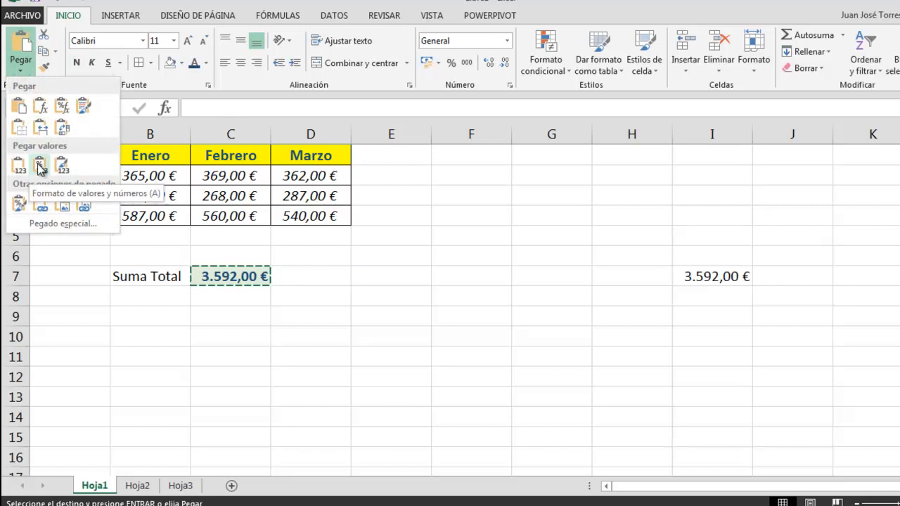
{"action": "left_click", "coordinate": [39, 166]}
{"action": "left_click", "coordinate": [609, 342]}
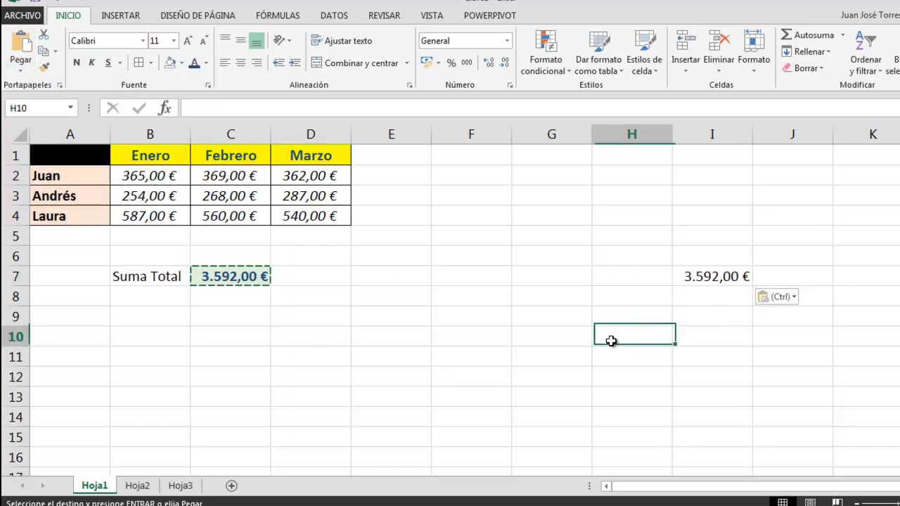
Step: Check the underlying contents and number format of the pasted cell I7 against the copied C7
{"action": "left_click", "coordinate": [728, 276]}
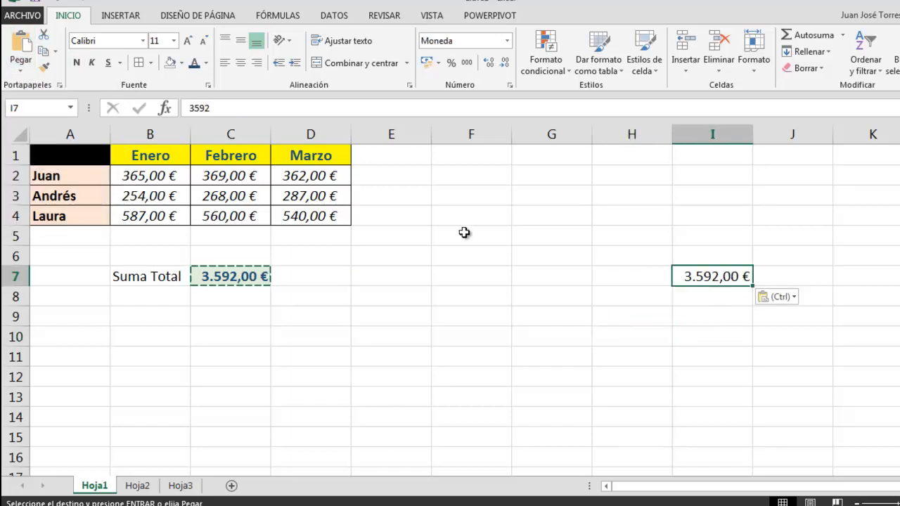
{"action": "mouse_move", "coordinate": [181, 90]}
{"action": "left_mouse_down"}
{"action": "mouse_move", "coordinate": [226, 119]}
{"action": "mouse_move", "coordinate": [279, 95]}
{"action": "left_mouse_up"}
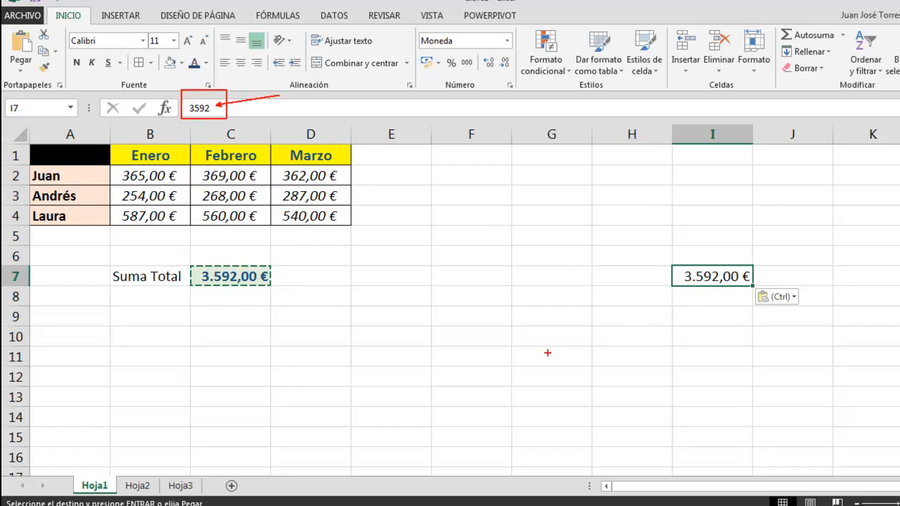
{"action": "left_click_drag", "start_coordinate": [411, 18], "coordinate": [523, 100]}
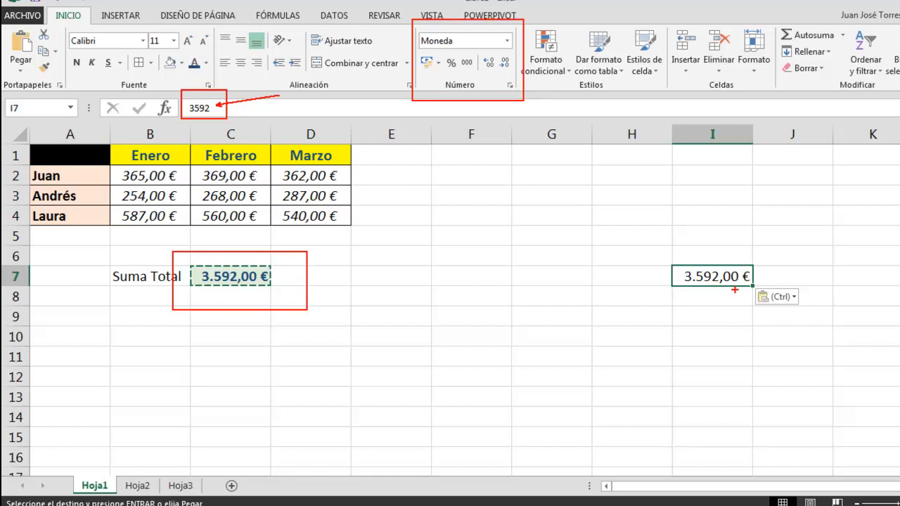
{"action": "key", "text": "Escape"}
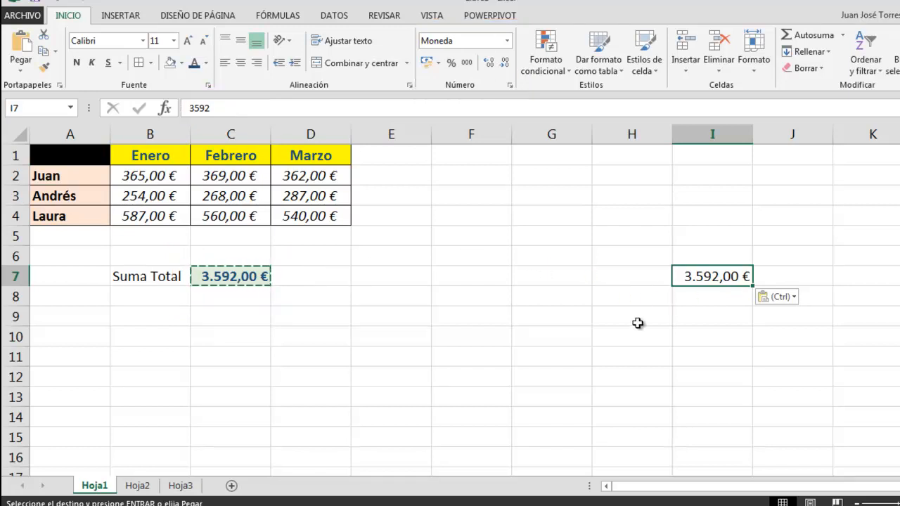
Step: Paste the copied Suma Total into G7 as values with source formatting and check the cell's underlying contents
{"action": "left_click", "coordinate": [605, 275]}
{"action": "left_click", "coordinate": [550, 279]}
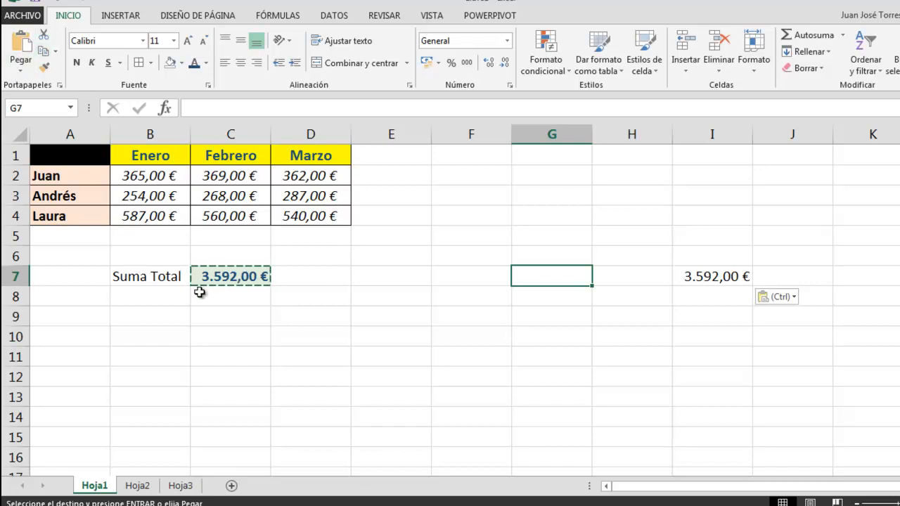
{"action": "left_click", "coordinate": [22, 75]}
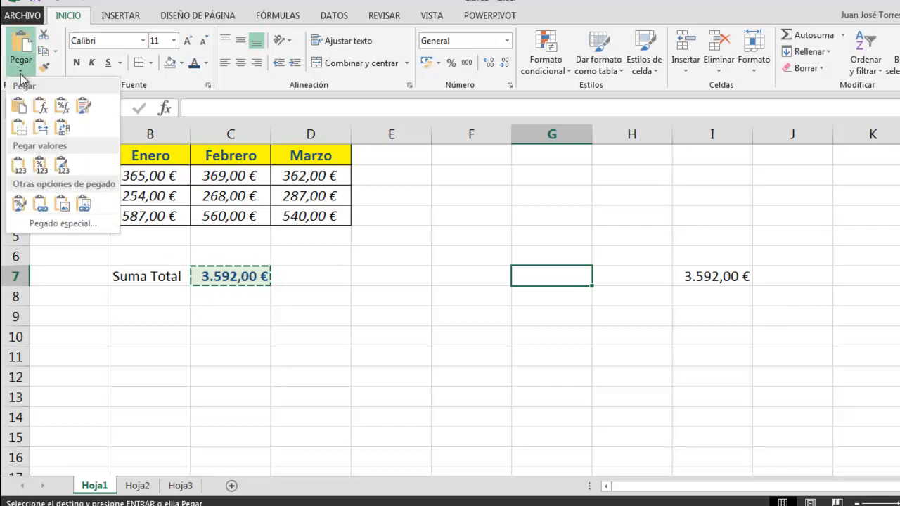
{"action": "left_click", "coordinate": [62, 169]}
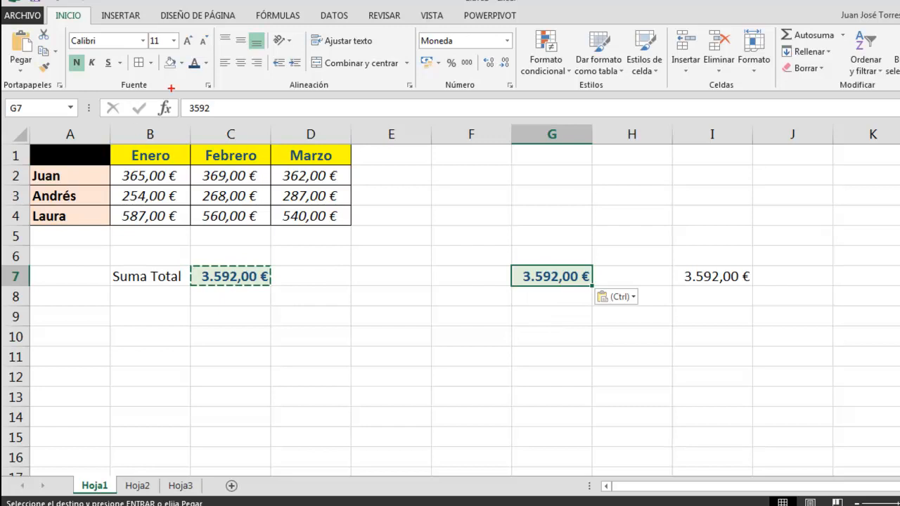
{"action": "left_click_drag", "start_coordinate": [176, 93], "coordinate": [274, 116]}
{"action": "left_click_drag", "start_coordinate": [218, 107], "coordinate": [294, 104]}
{"action": "key", "text": "Escape"}
{"action": "left_click", "coordinate": [477, 319]}
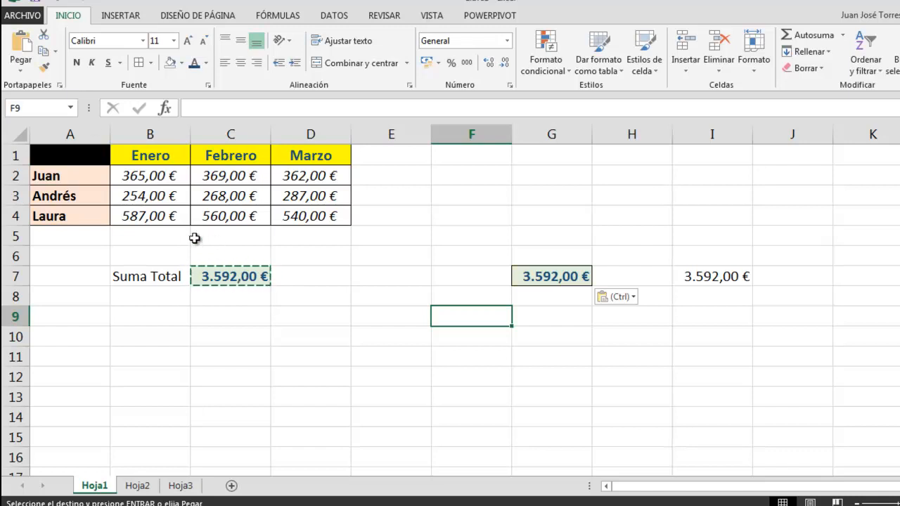
Step: Copy the table A1:D4 and paste only its formatting into the range starting at F1
{"action": "left_click_drag", "start_coordinate": [70, 153], "coordinate": [329, 215]}
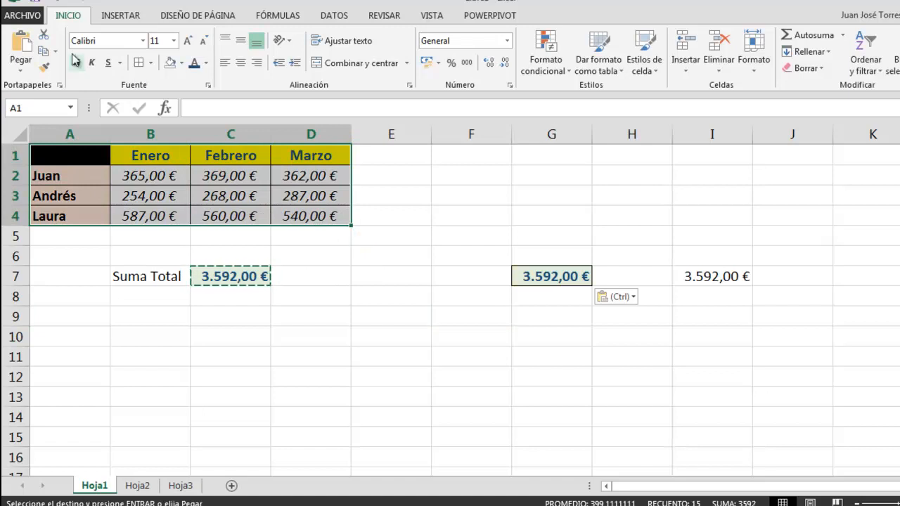
{"action": "left_click", "coordinate": [44, 52]}
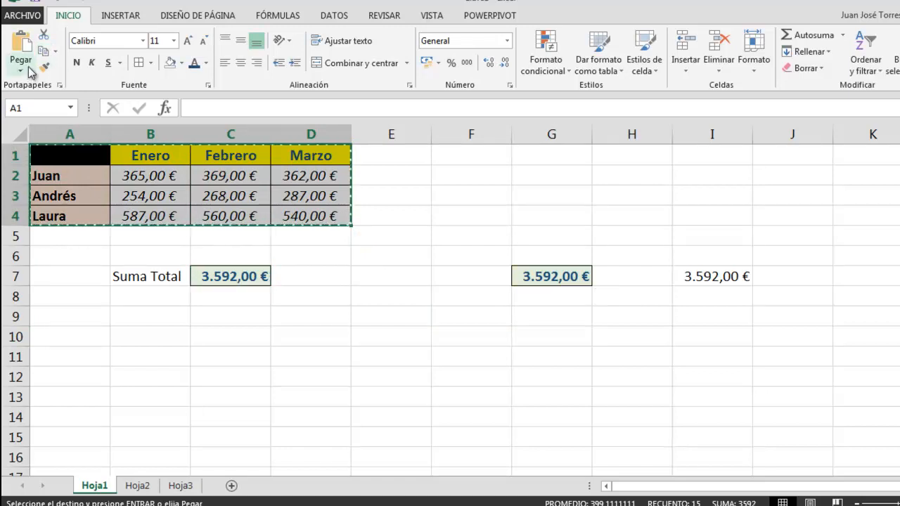
{"action": "left_click", "coordinate": [20, 64]}
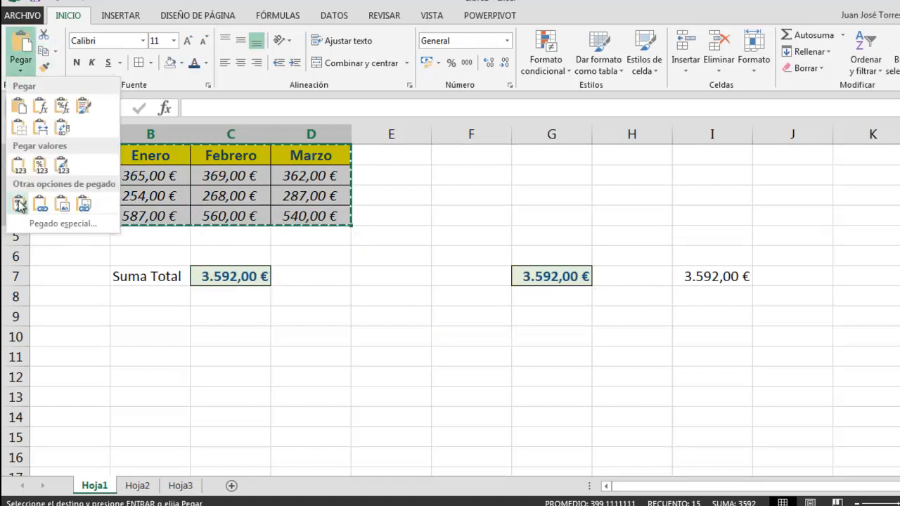
{"action": "left_click", "coordinate": [457, 153]}
{"action": "left_click", "coordinate": [469, 152]}
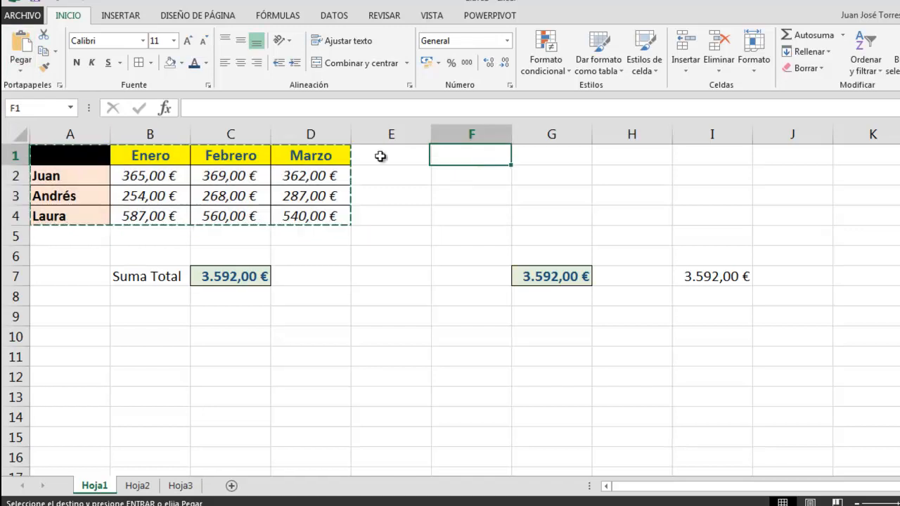
{"action": "left_click", "coordinate": [21, 67]}
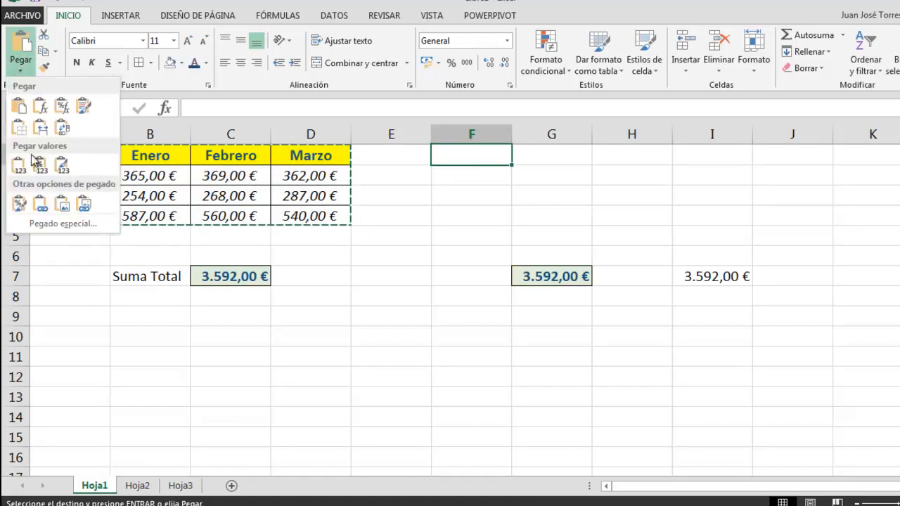
{"action": "left_click", "coordinate": [21, 205]}
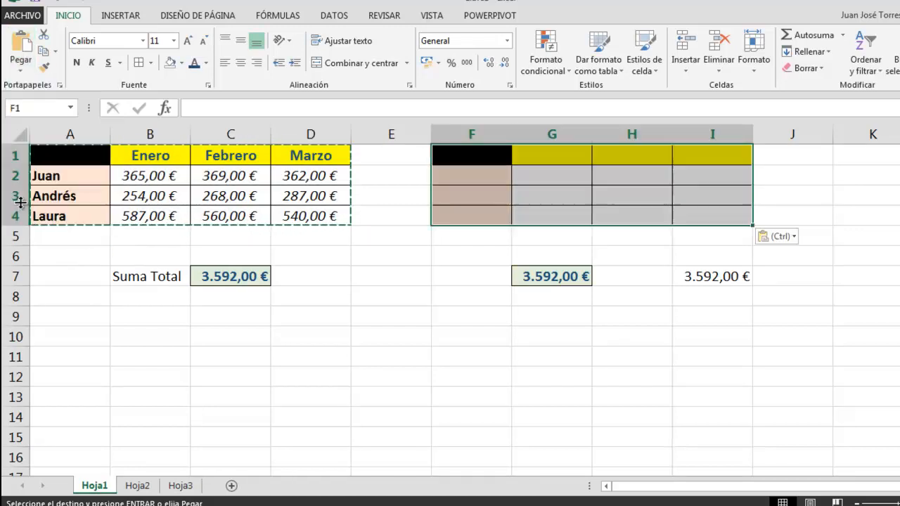
{"action": "left_click", "coordinate": [436, 302]}
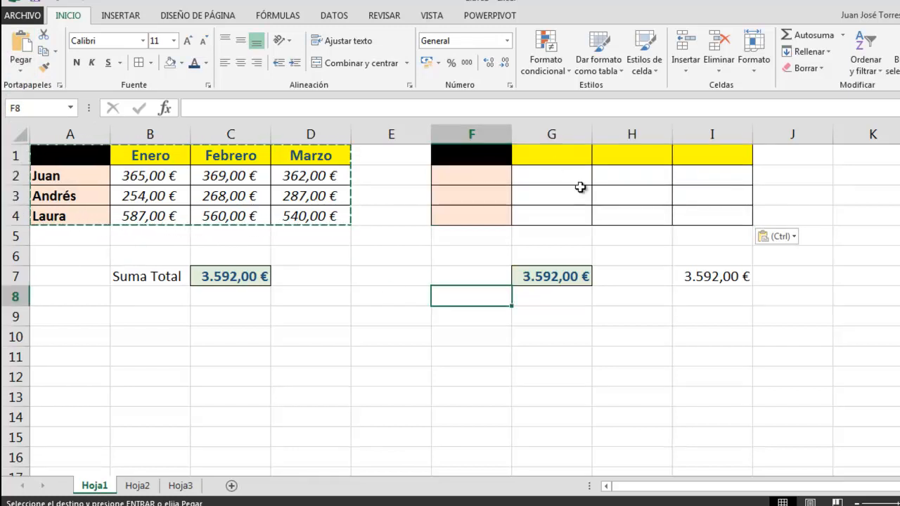
Step: Examine the header, last-column and bottom-row cells of the pasted range F1:I4 for contents and formatting
{"action": "left_click", "coordinate": [550, 157]}
{"action": "left_click", "coordinate": [633, 161]}
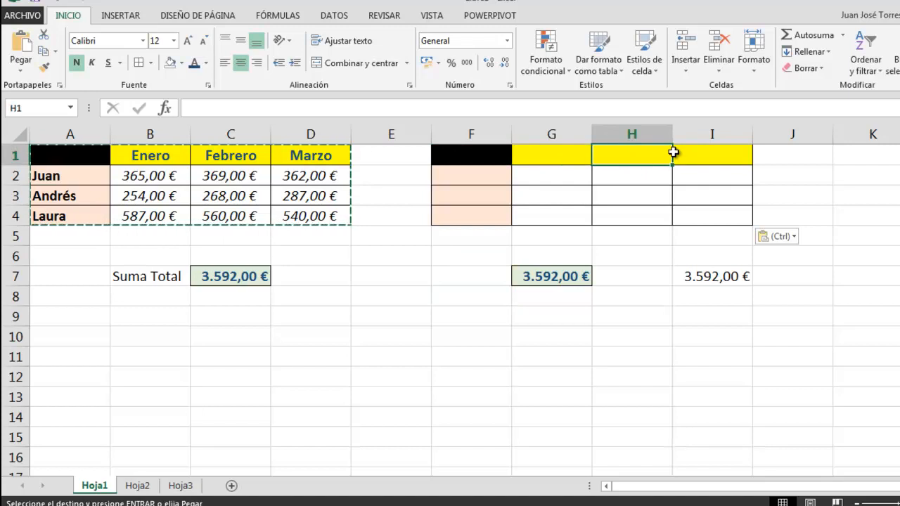
{"action": "left_click", "coordinate": [698, 152]}
{"action": "left_click", "coordinate": [711, 175]}
{"action": "left_click", "coordinate": [710, 197]}
{"action": "left_click", "coordinate": [710, 219]}
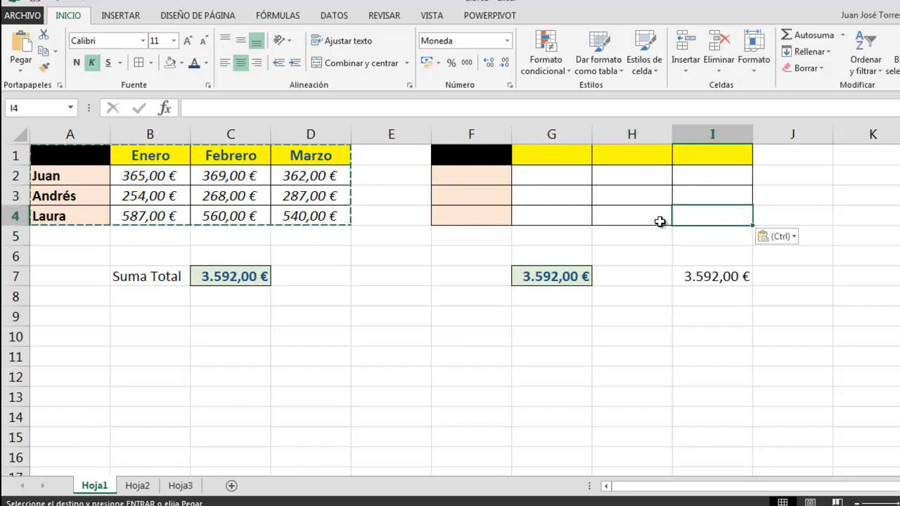
{"action": "left_click", "coordinate": [642, 220]}
{"action": "left_click", "coordinate": [581, 221]}
{"action": "left_click", "coordinate": [478, 220]}
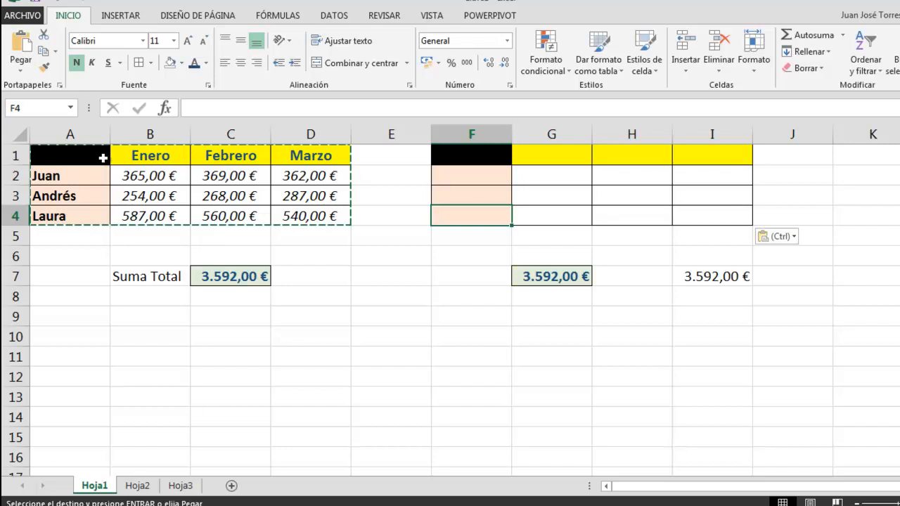
Step: Review the Paste Special options and the list of clipboard items, closing both without pasting anything
{"action": "left_click", "coordinate": [21, 65]}
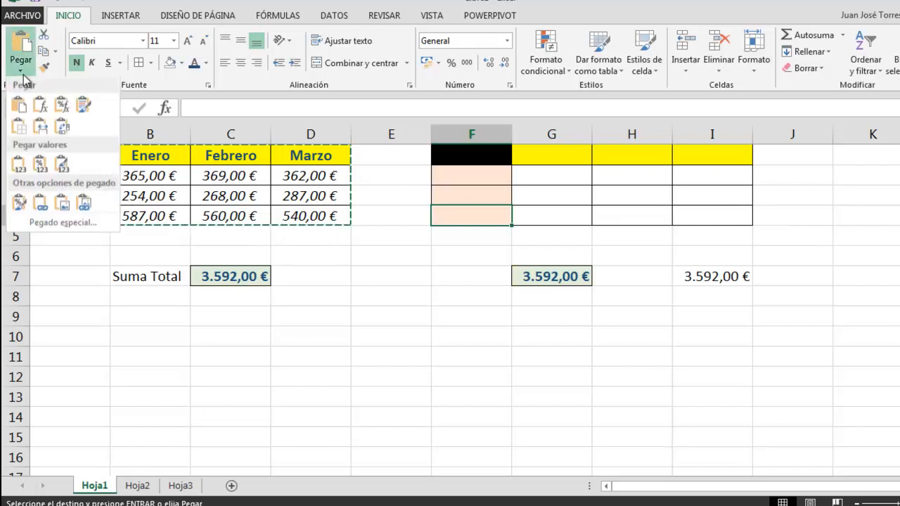
{"action": "left_click", "coordinate": [63, 223]}
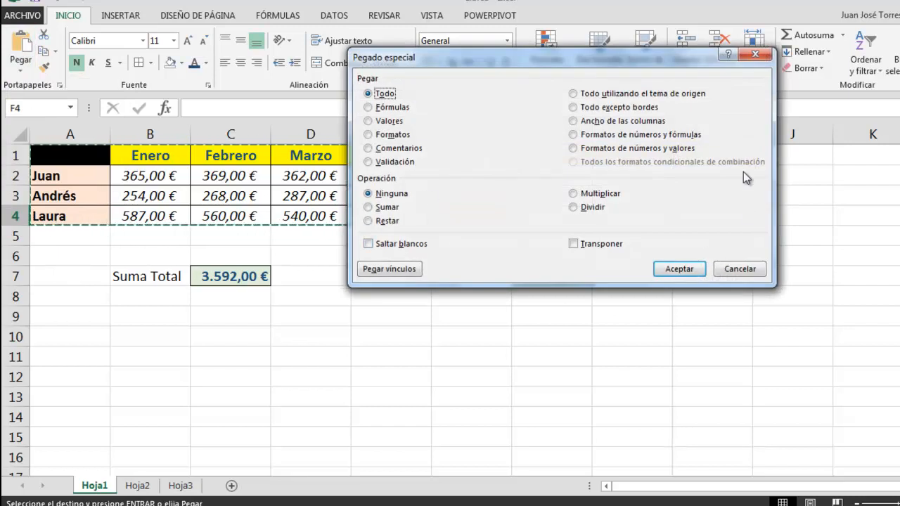
{"action": "left_click", "coordinate": [751, 272]}
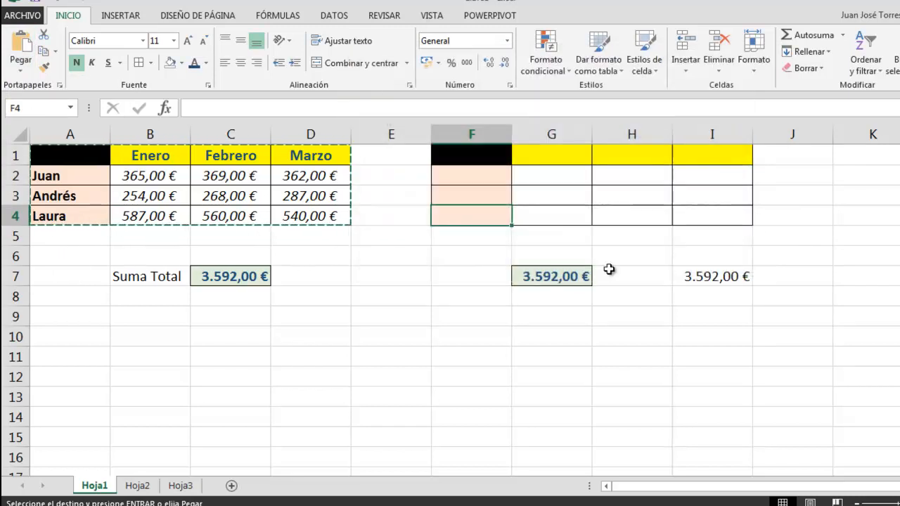
{"action": "left_click", "coordinate": [60, 85]}
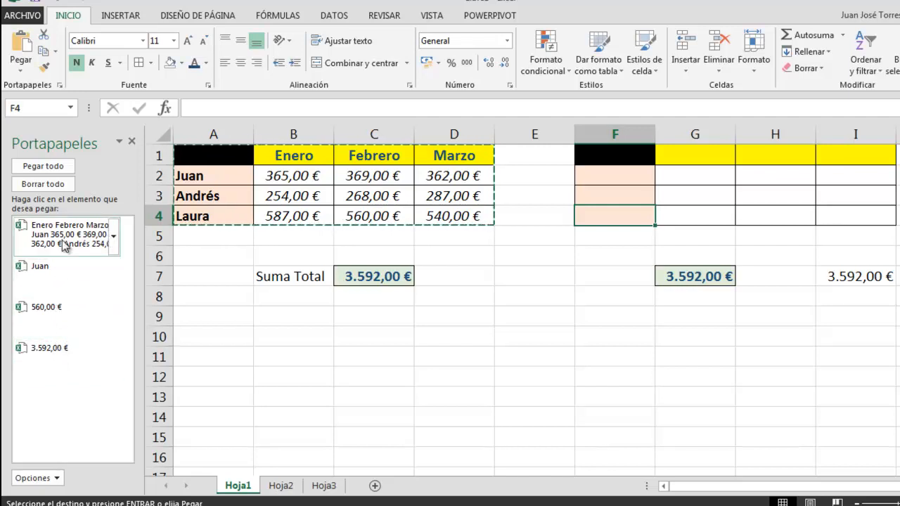
{"action": "left_click", "coordinate": [132, 142]}
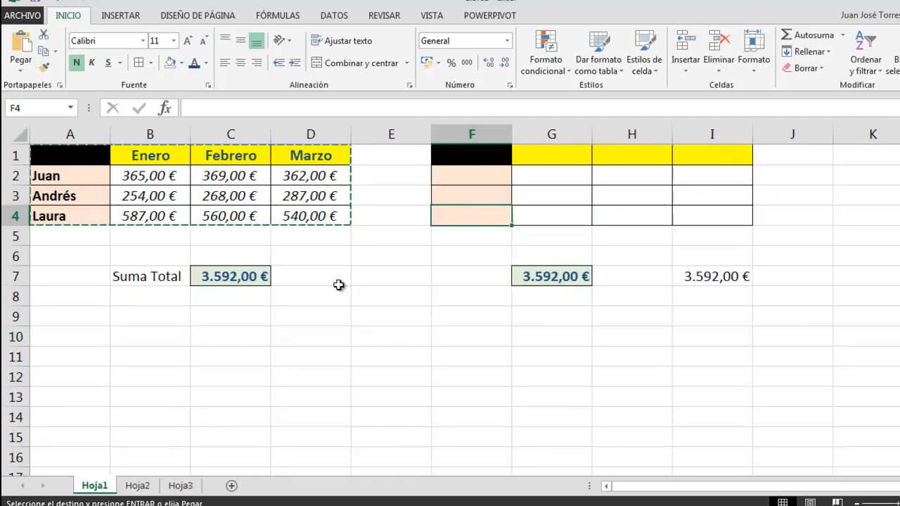